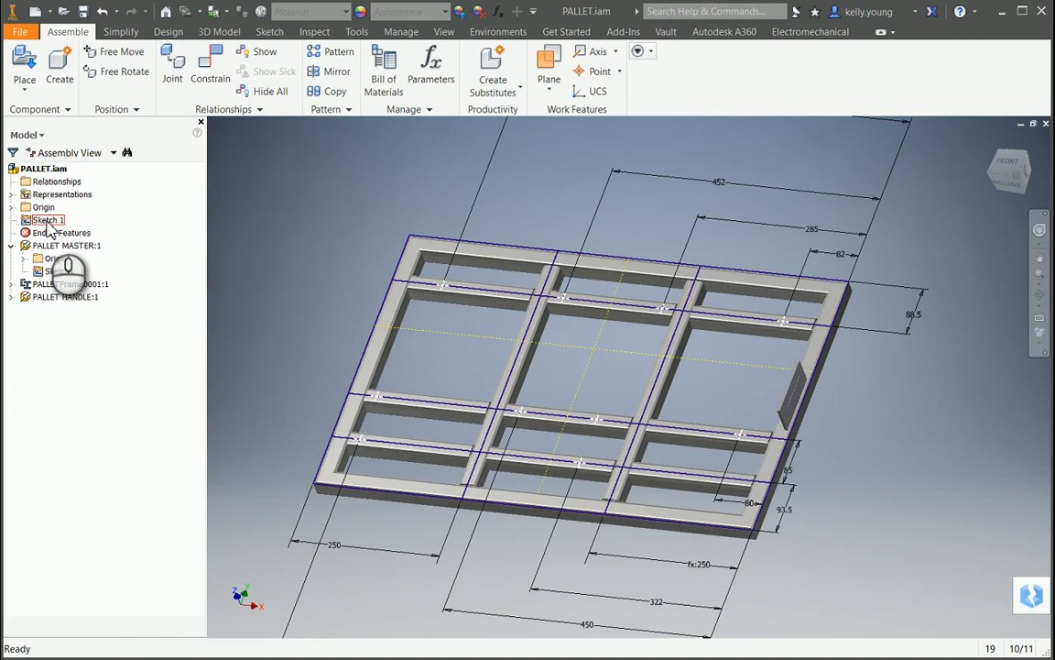
pyautogui.click(50, 220)
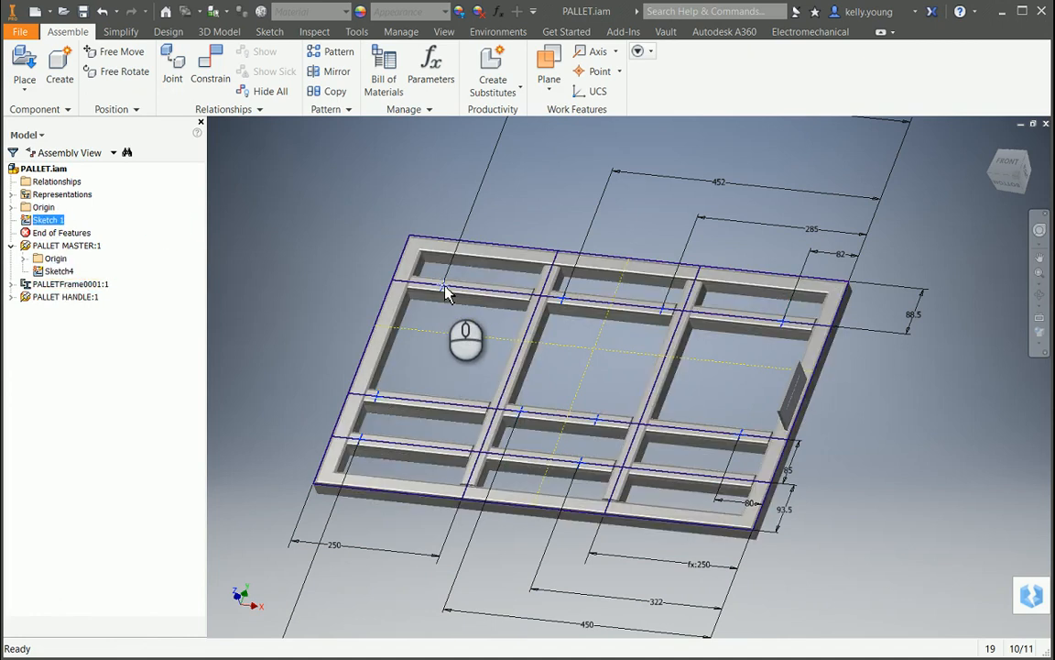
pyautogui.click(220, 32)
pyautogui.click(147, 64)
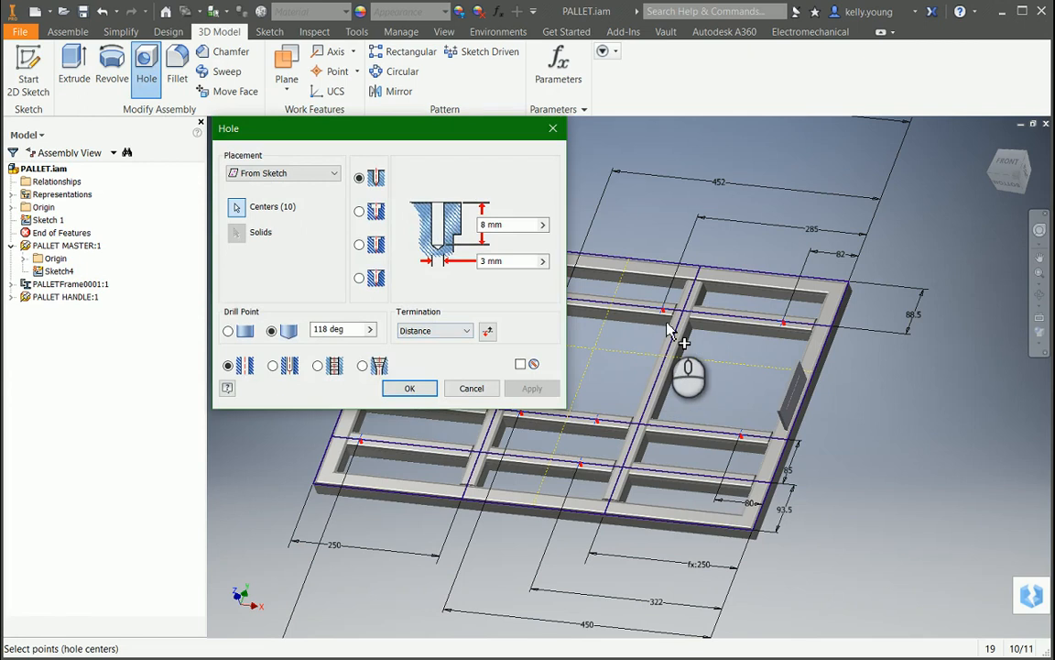
pyautogui.press('Escape')
# Inspect the fix constraints on the hole points in the assembly's Sketch 1, hide all constraints, and finish the sketch
pyautogui.doubleClick(51, 219)
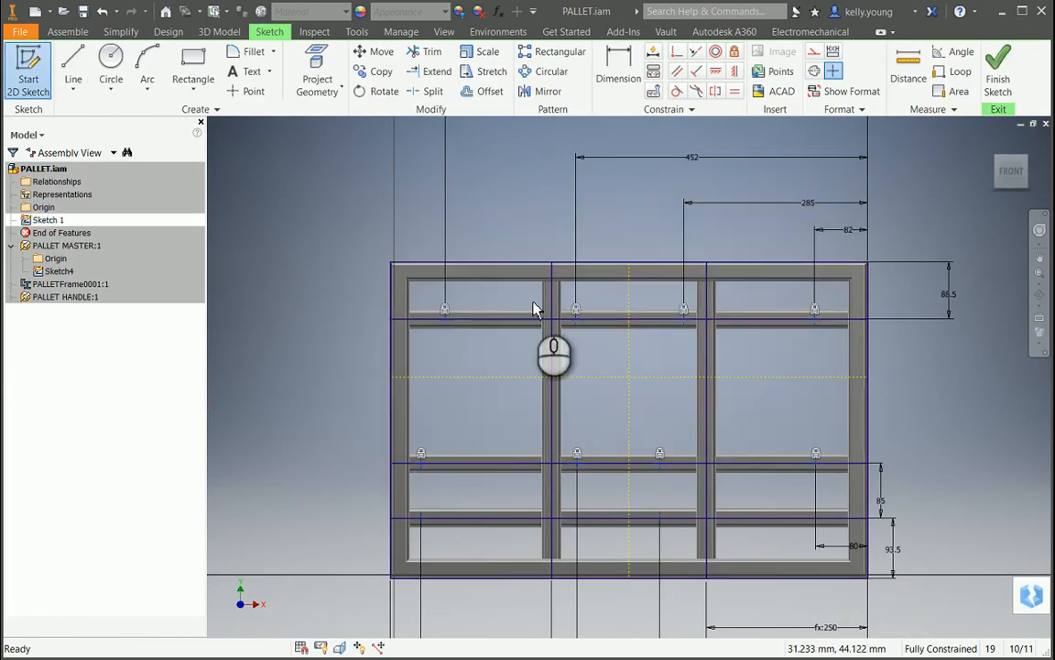
pyautogui.click(441, 314)
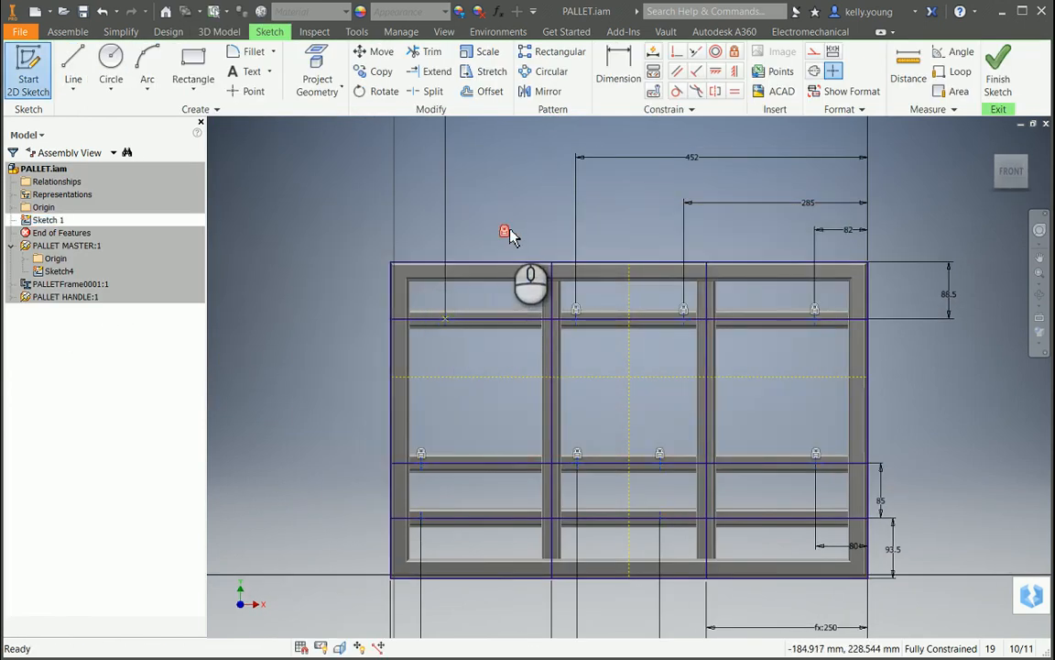
pyautogui.press('F9')
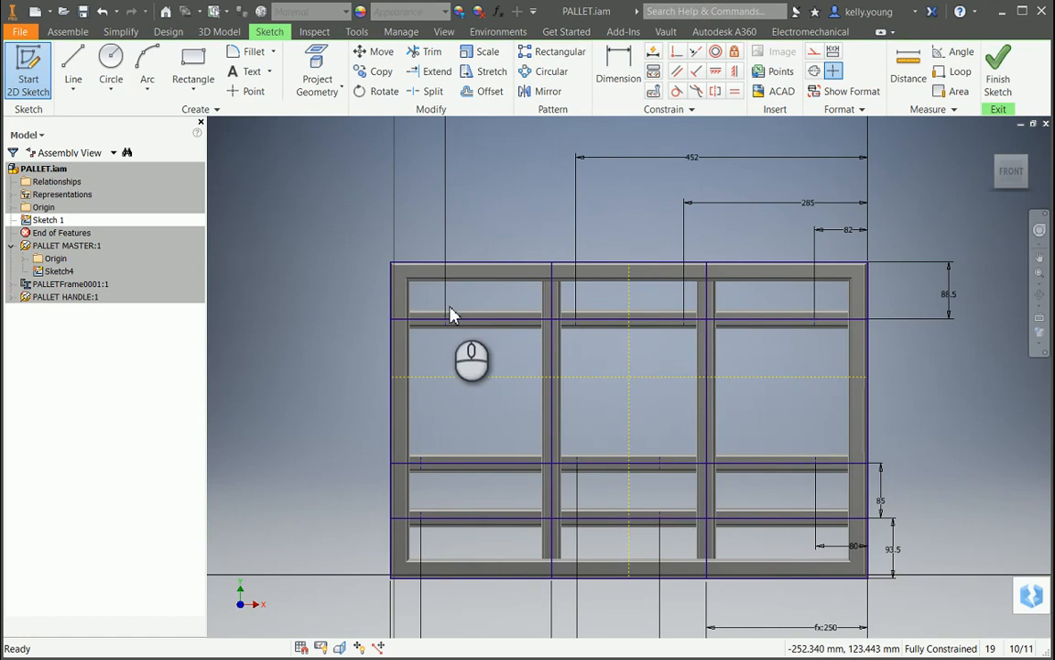
pyautogui.click(1011, 73)
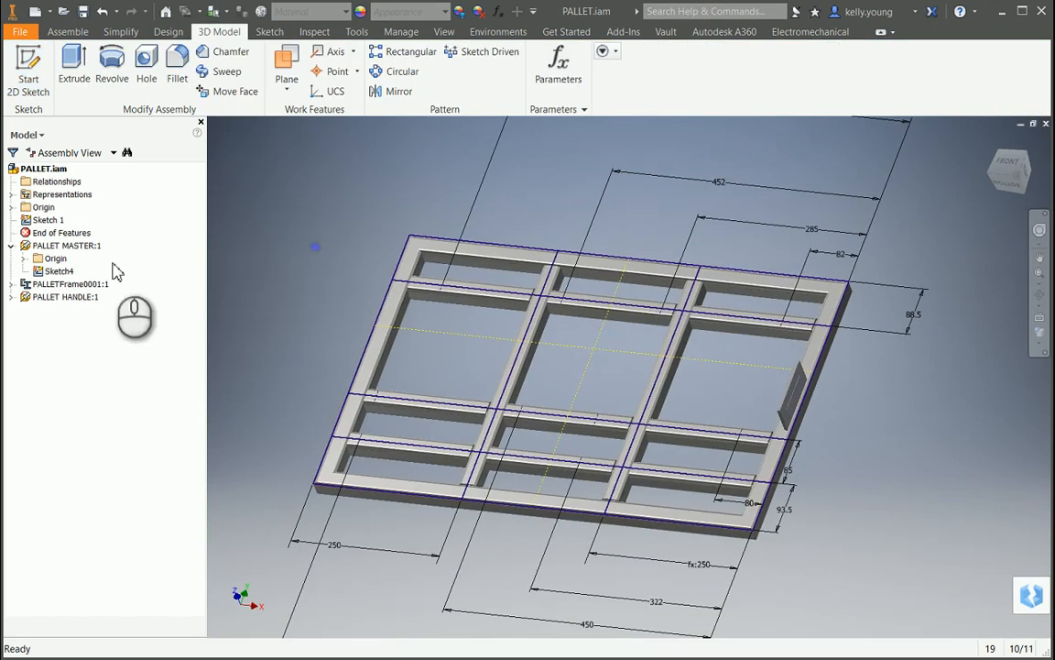
# Edit Sketch4 of PALLET MASTER and project the part's origin center point into it
pyautogui.doubleClick(60, 273)
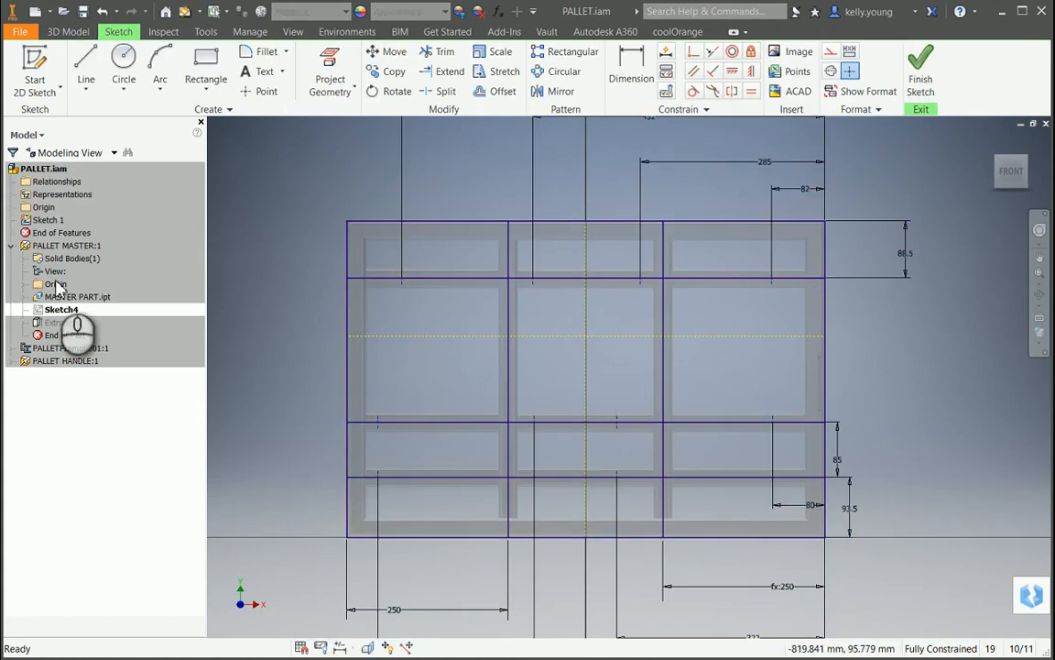
pyautogui.moveTo(584, 434); pyautogui.dragTo(598, 377, button='middle')
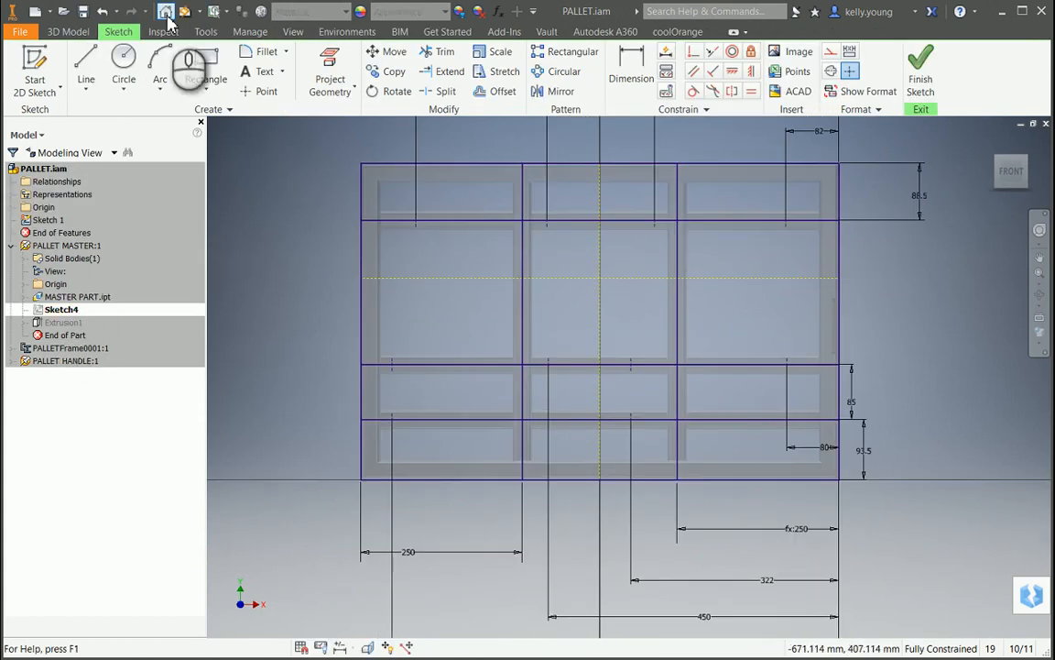
pyautogui.press('d')
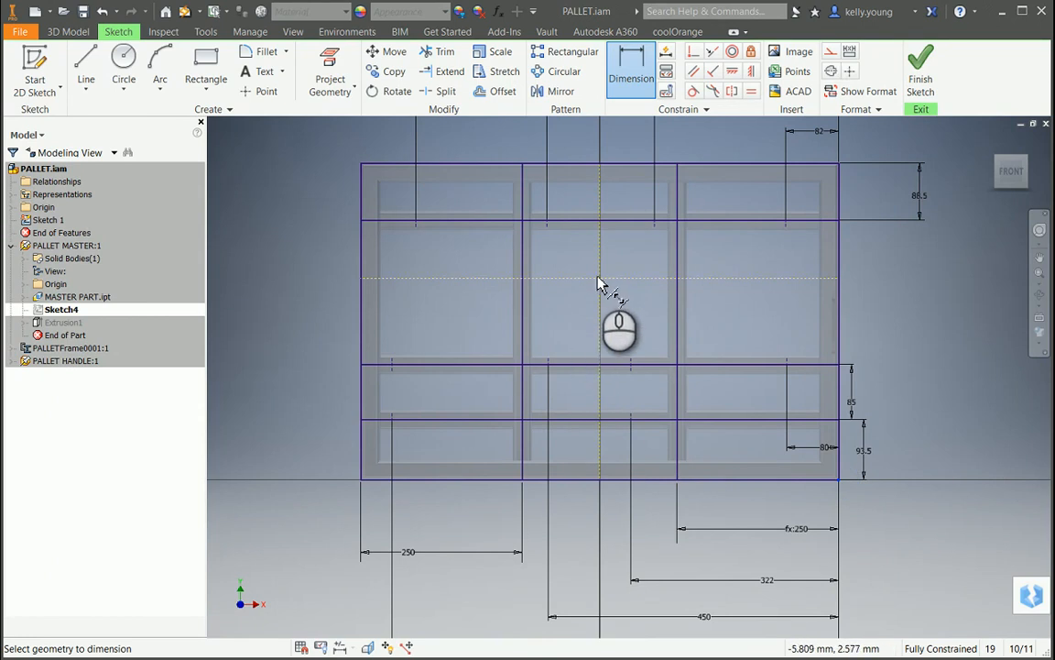
pyautogui.press('Escape')
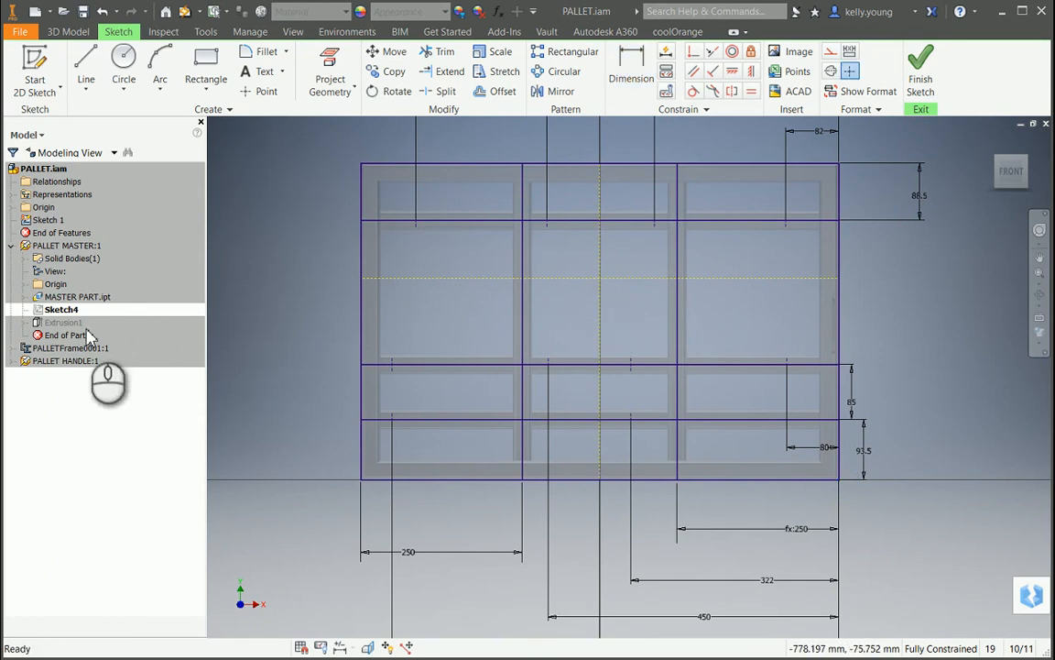
pyautogui.click(26, 285)
pyautogui.click(78, 373)
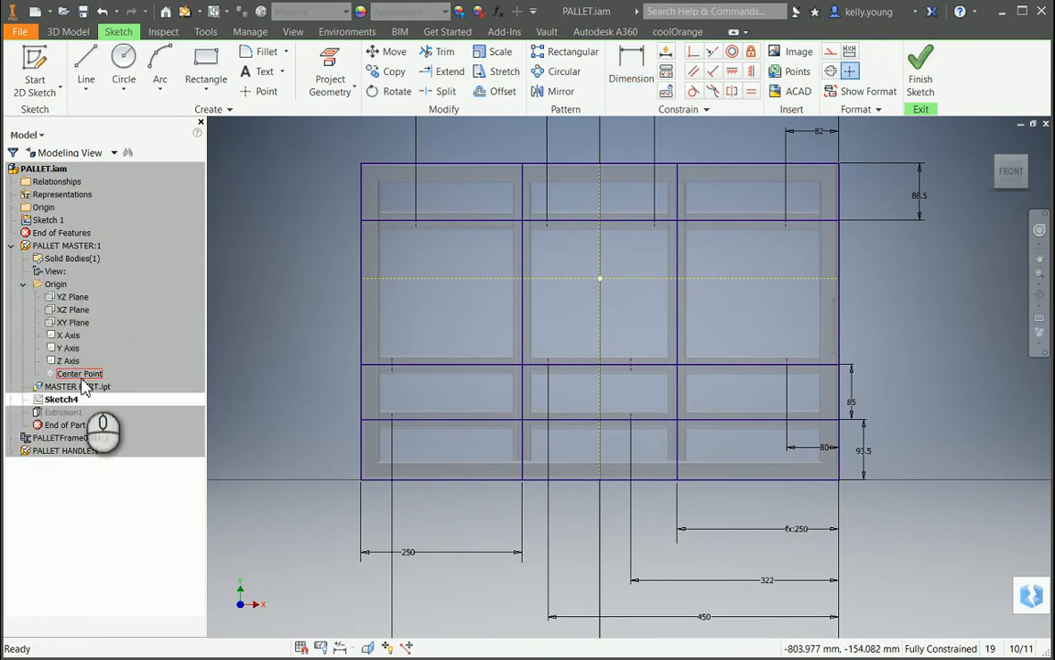
pyautogui.click(352, 77)
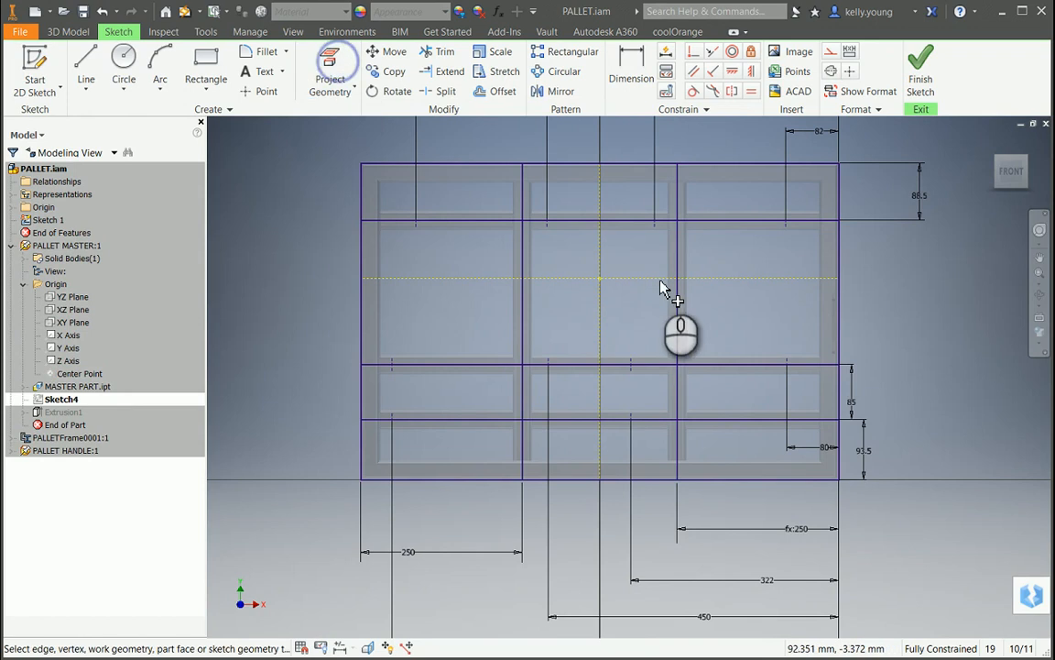
# Add a driven horizontal dimension from the projected center point to the frame's right edge
pyautogui.press('d')
pyautogui.click(601, 278)
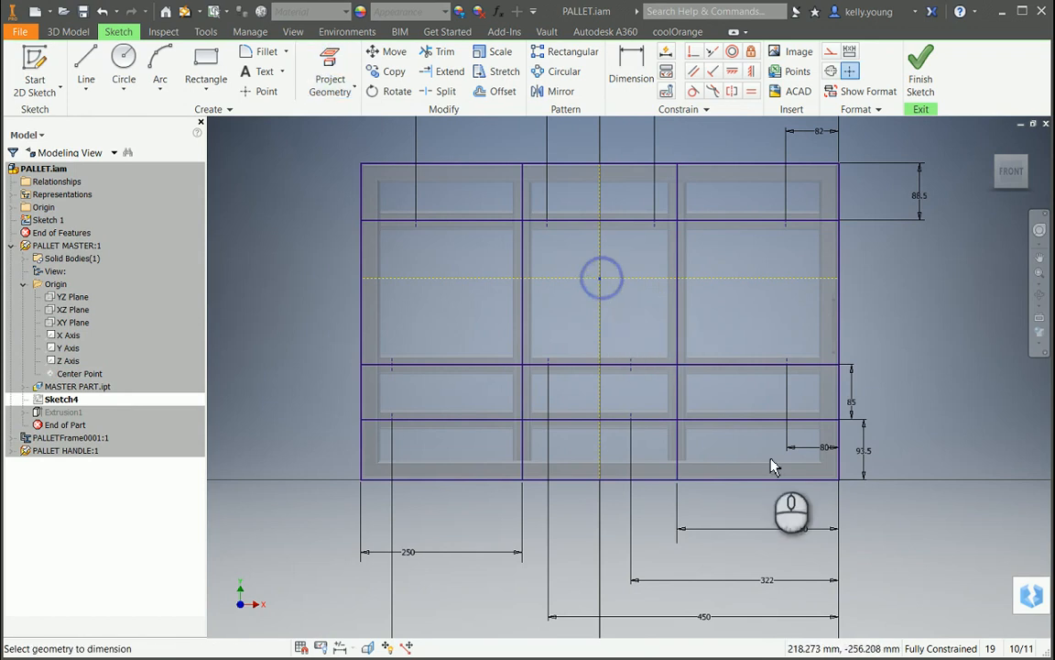
pyautogui.click(841, 475)
pyautogui.click(735, 242)
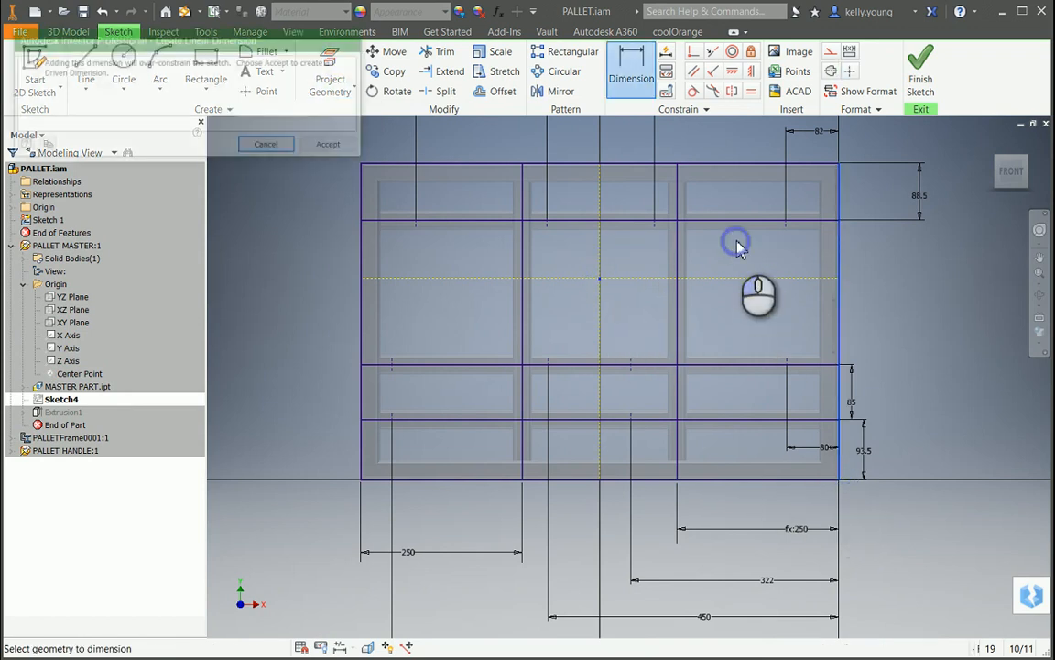
pyautogui.click(328, 145)
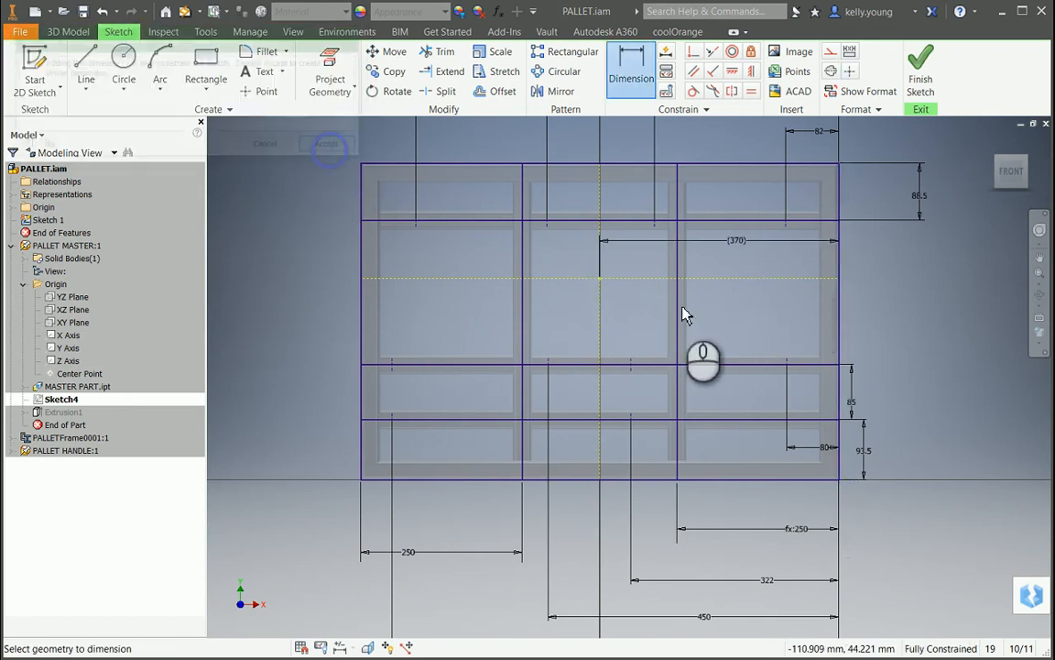
# Add a driven vertical dimension from the projected center point to the frame's bottom edge
pyautogui.click(598, 279)
pyautogui.click(660, 481)
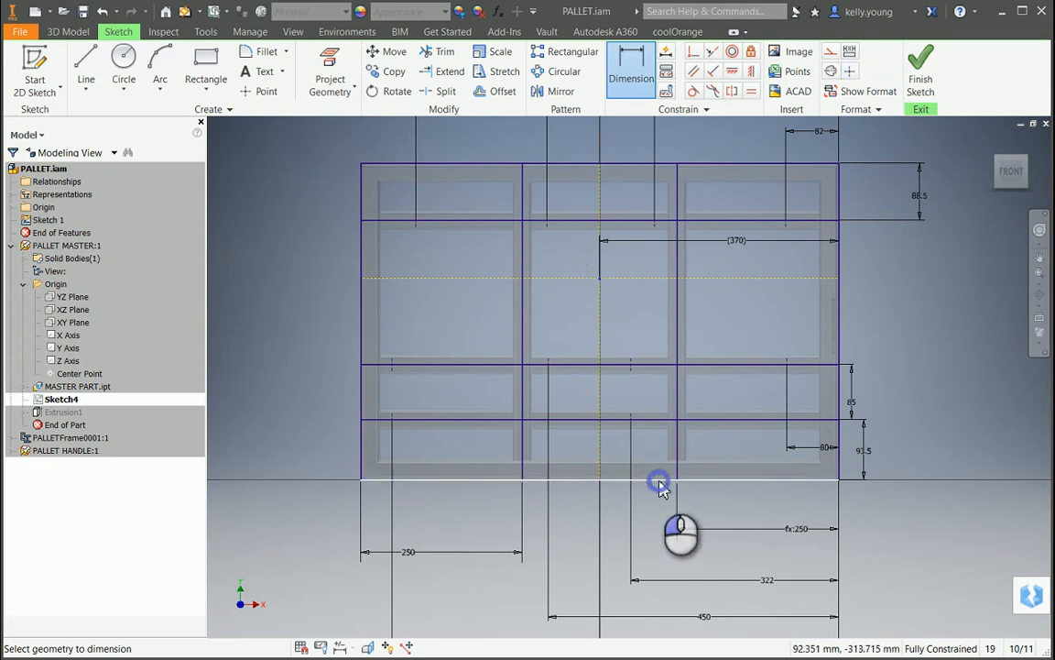
pyautogui.click(552, 317)
pyautogui.click(334, 146)
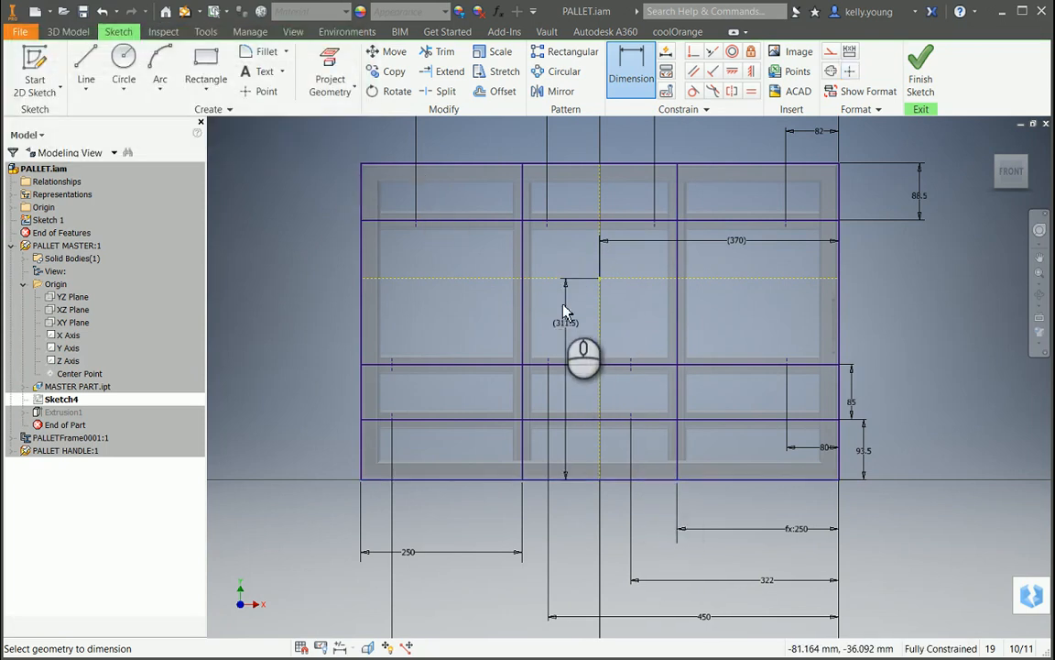
pyautogui.click(567, 323)
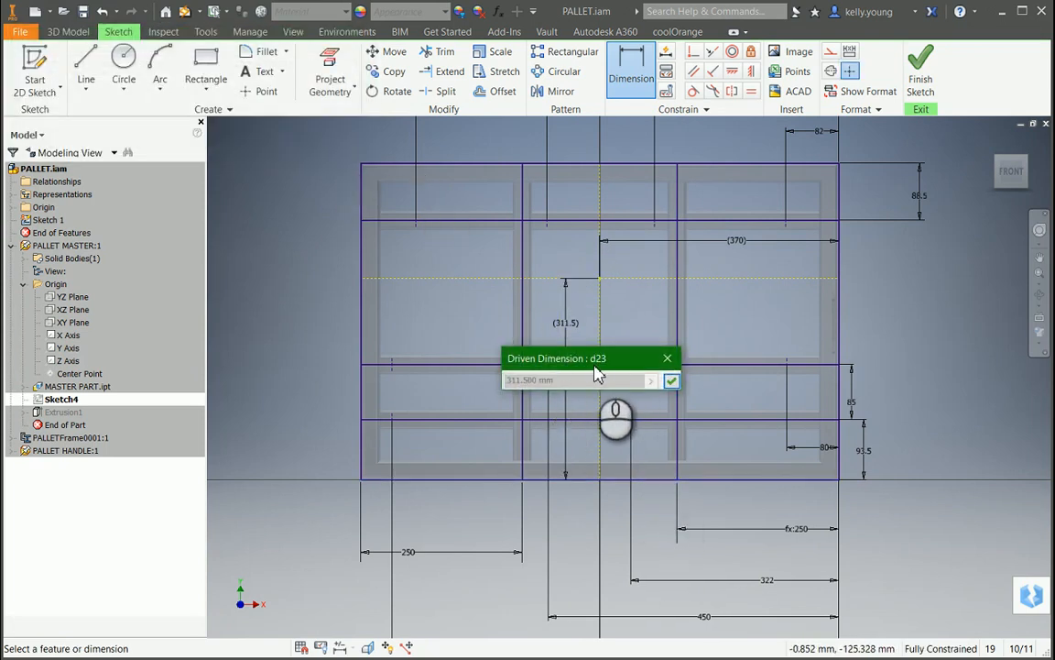
pyautogui.press('Escape')
pyautogui.press('Escape')
# Rename the center point's horizontal and vertical reference parameters as ORIGINX and ORIGINY
pyautogui.click(496, 12)
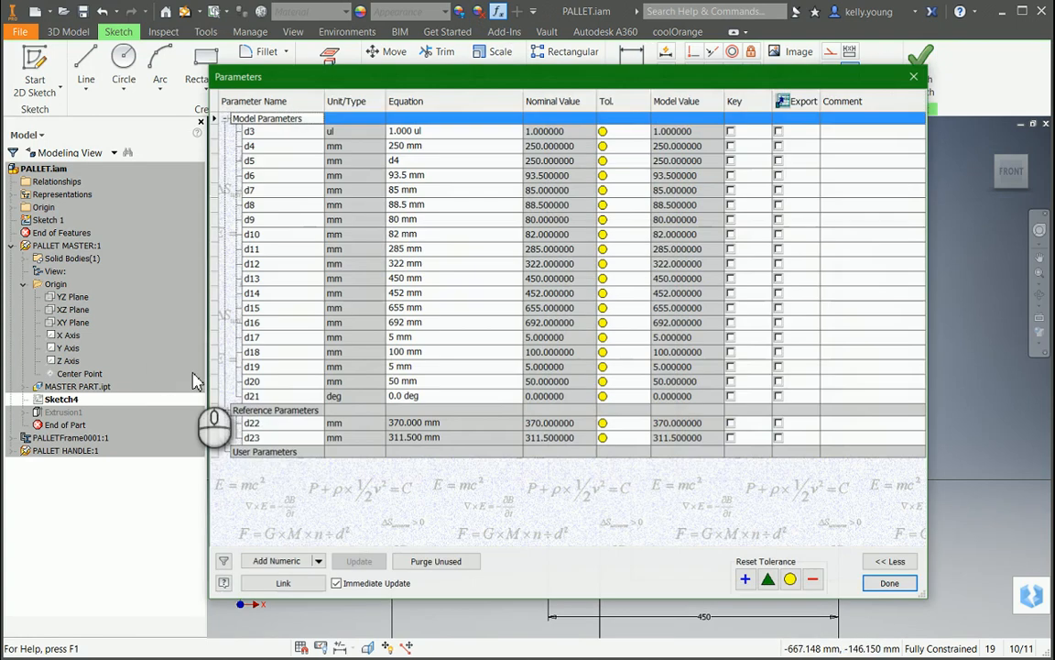
pyautogui.click(289, 424)
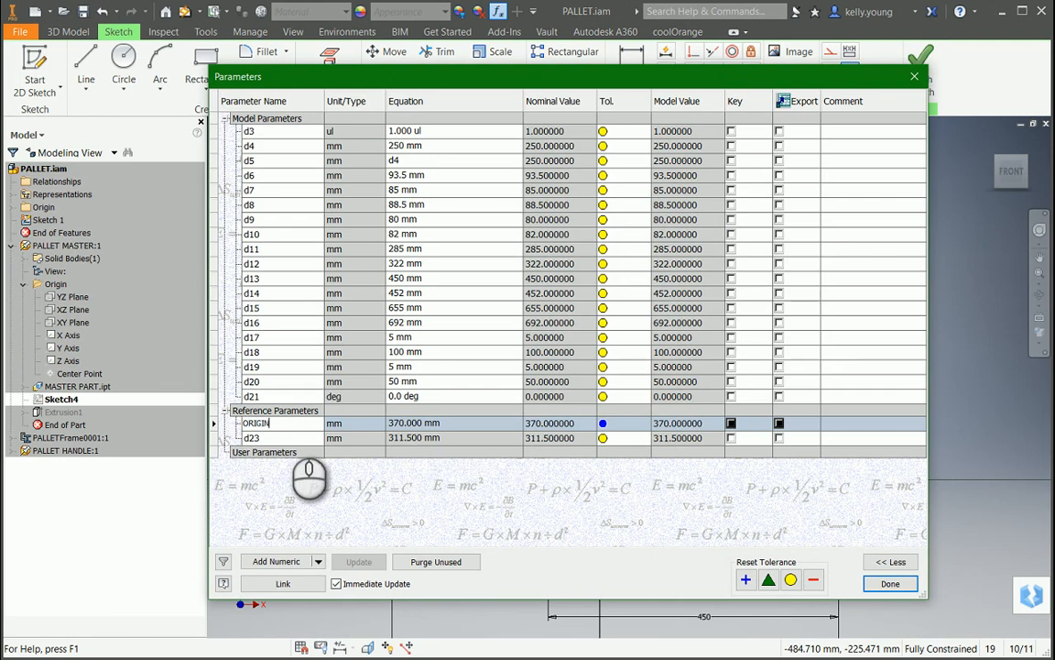
pyautogui.click(298, 438)
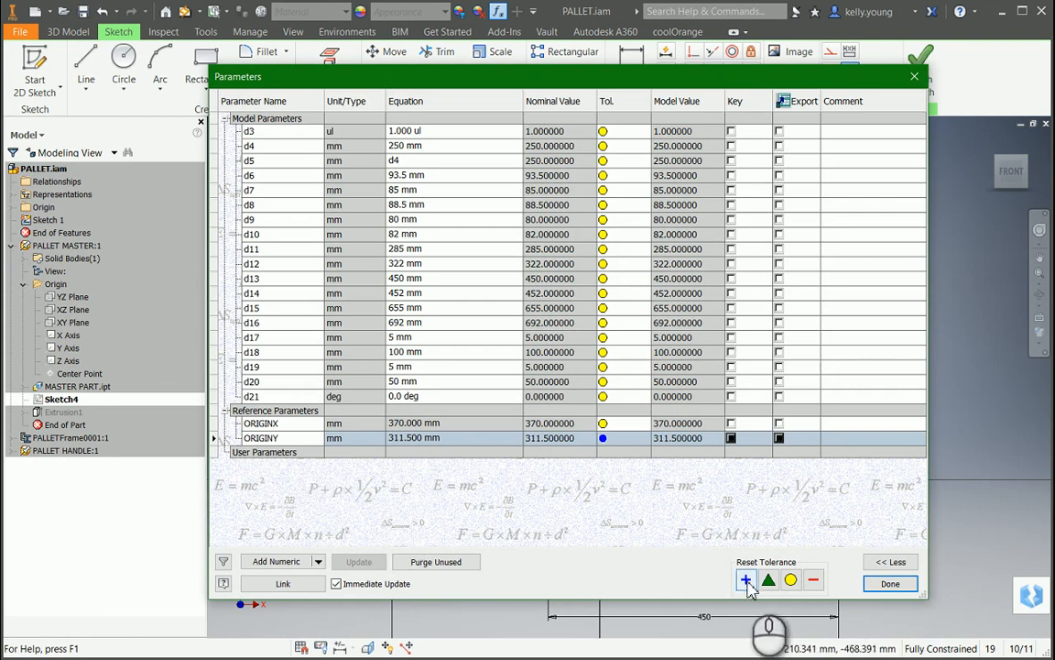
pyautogui.click(881, 588)
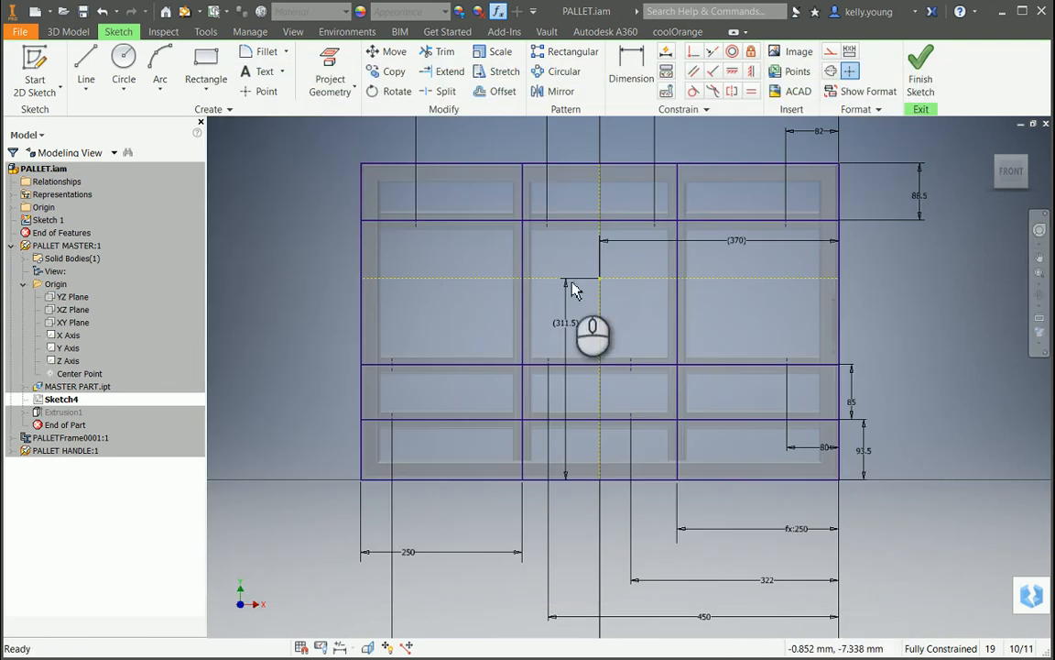
# Name the 80 mm dimension at the frame's lower right DIMX, keeping its value at 80 mm
pyautogui.moveTo(658, 312); pyautogui.dragTo(666, 374, button='middle')
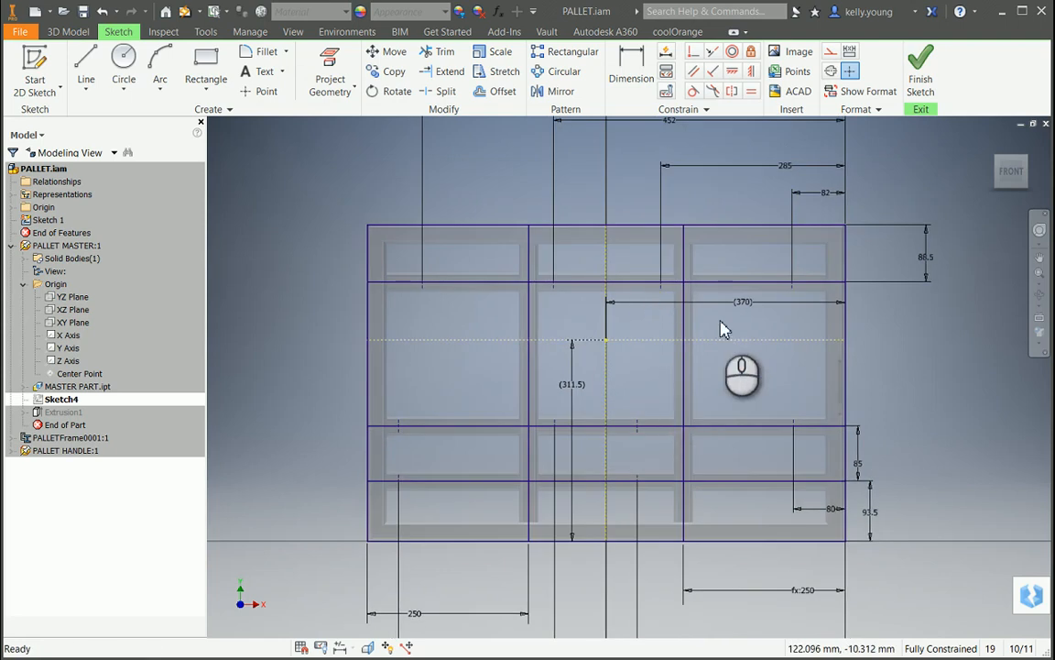
pyautogui.doubleClick(830, 509)
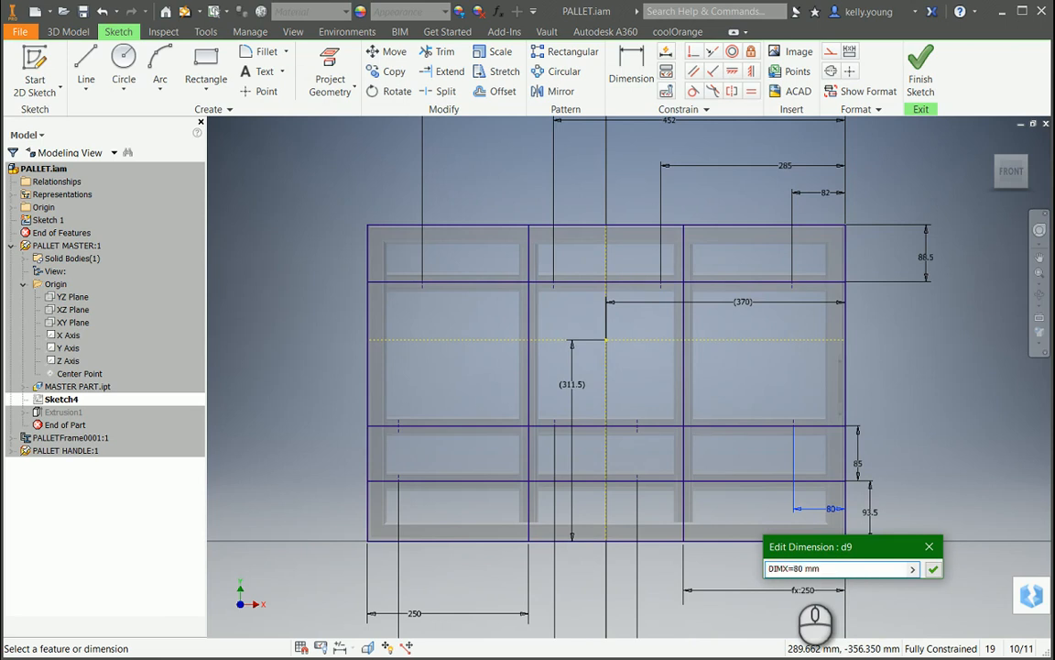
pyautogui.press('Return')
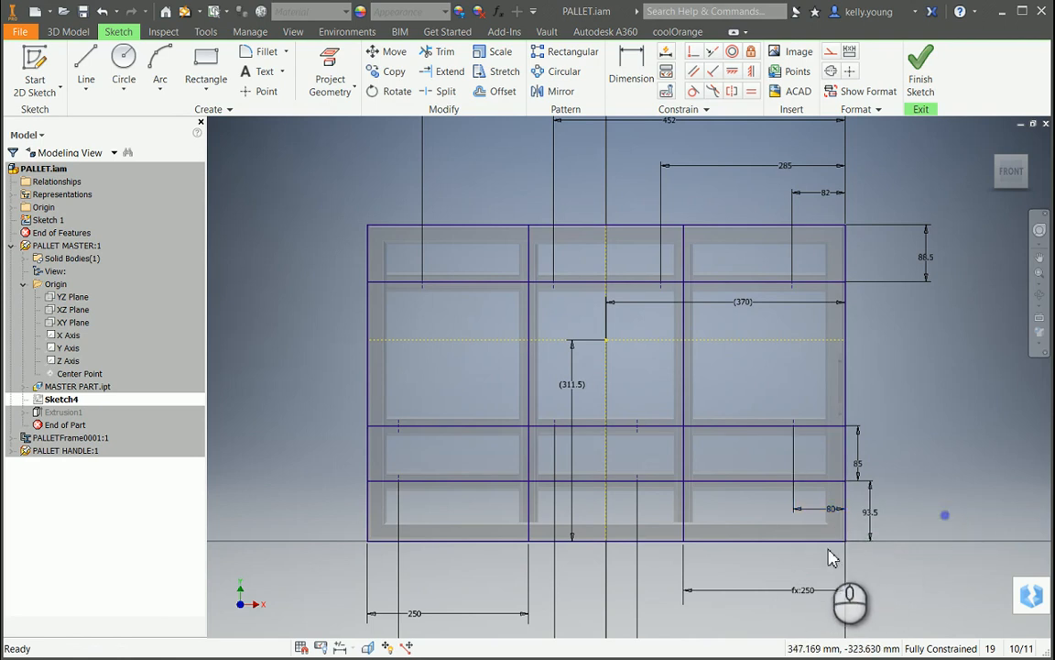
# Add a driven vertical dimension from the frame's bottom edge to the upper of the two lower crossbar lines
pyautogui.click(867, 511)
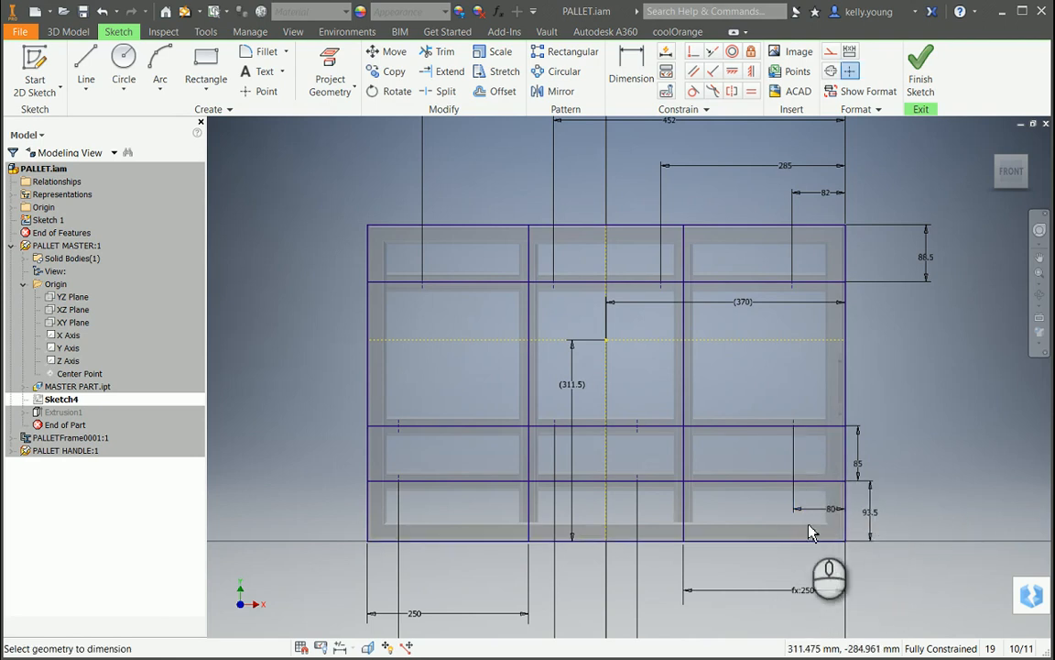
pyautogui.click(812, 541)
pyautogui.click(815, 426)
pyautogui.click(907, 447)
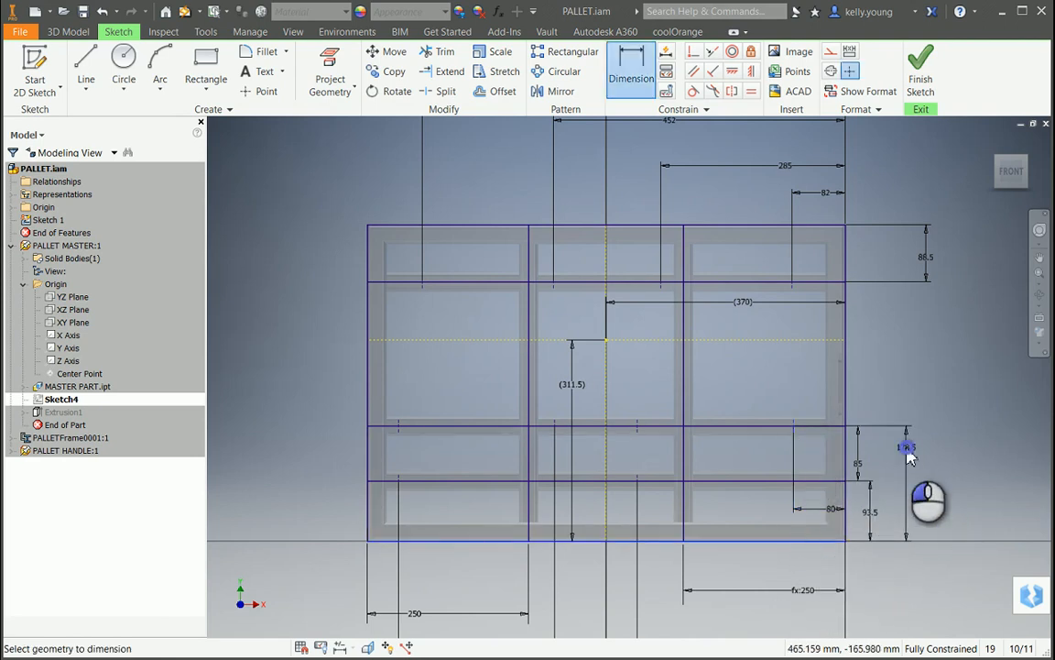
pyautogui.click(333, 146)
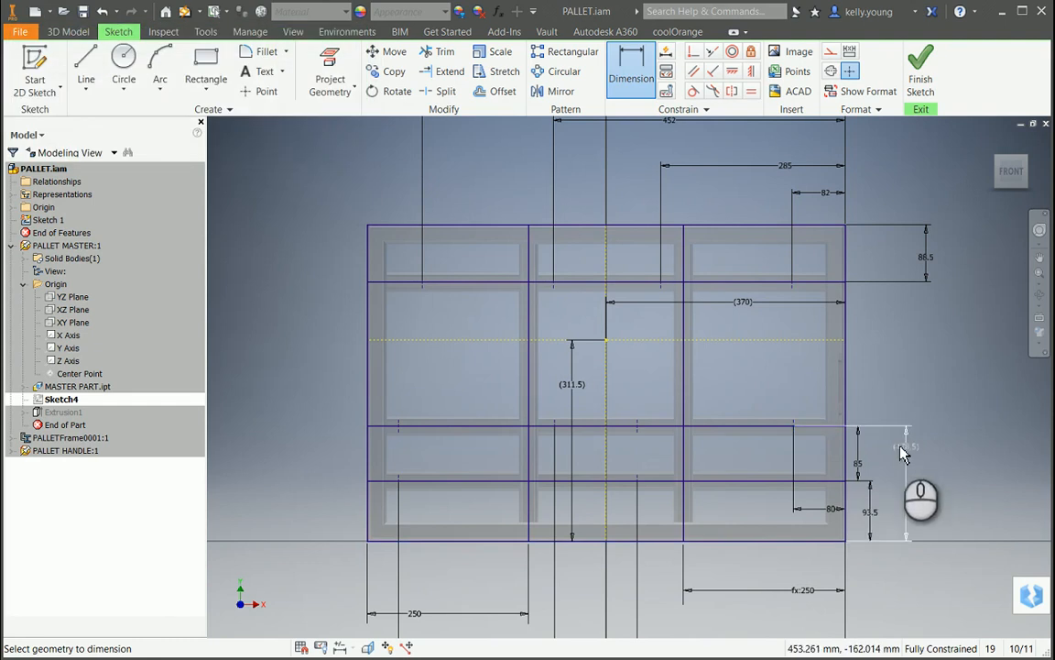
# Rename the new crossbar height reference parameter as DIMY
pyautogui.click(500, 13)
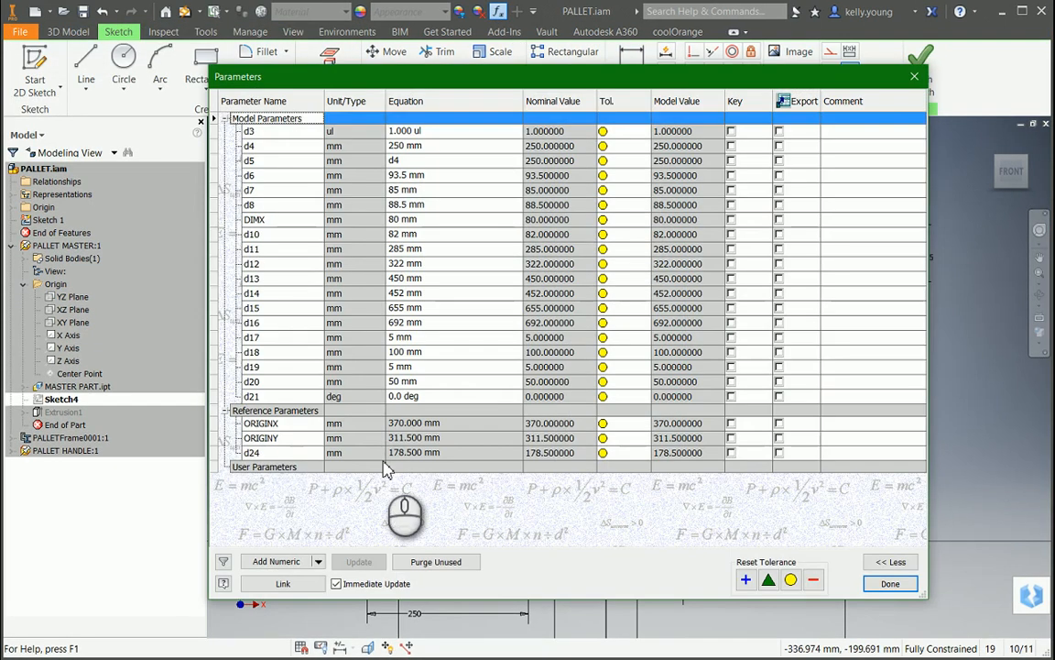
pyautogui.doubleClick(275, 452)
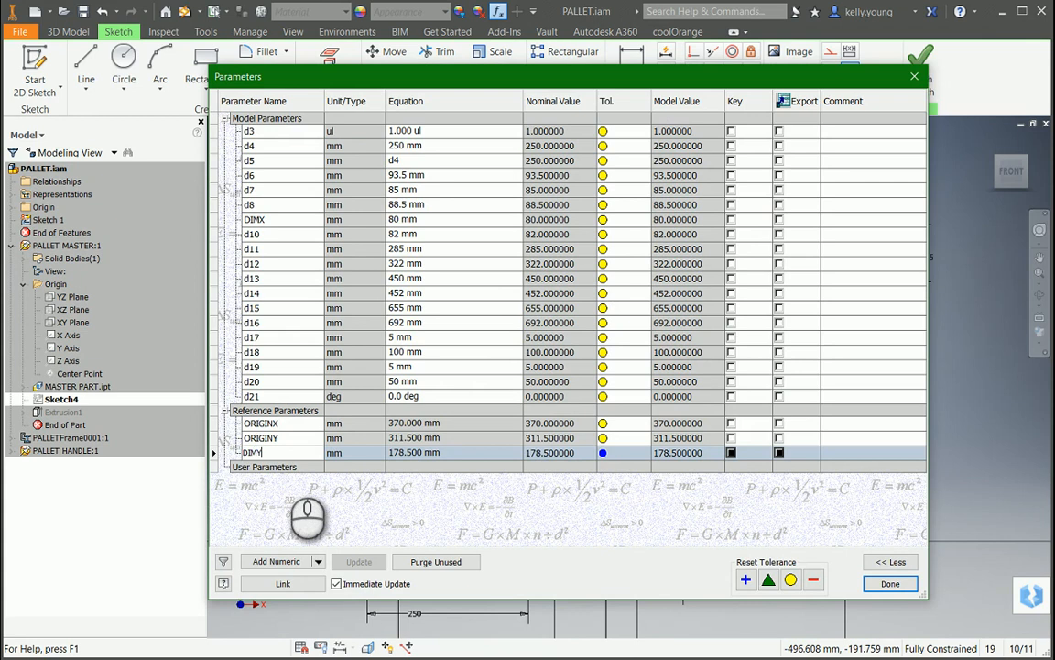
pyautogui.press('Return')
pyautogui.click(890, 586)
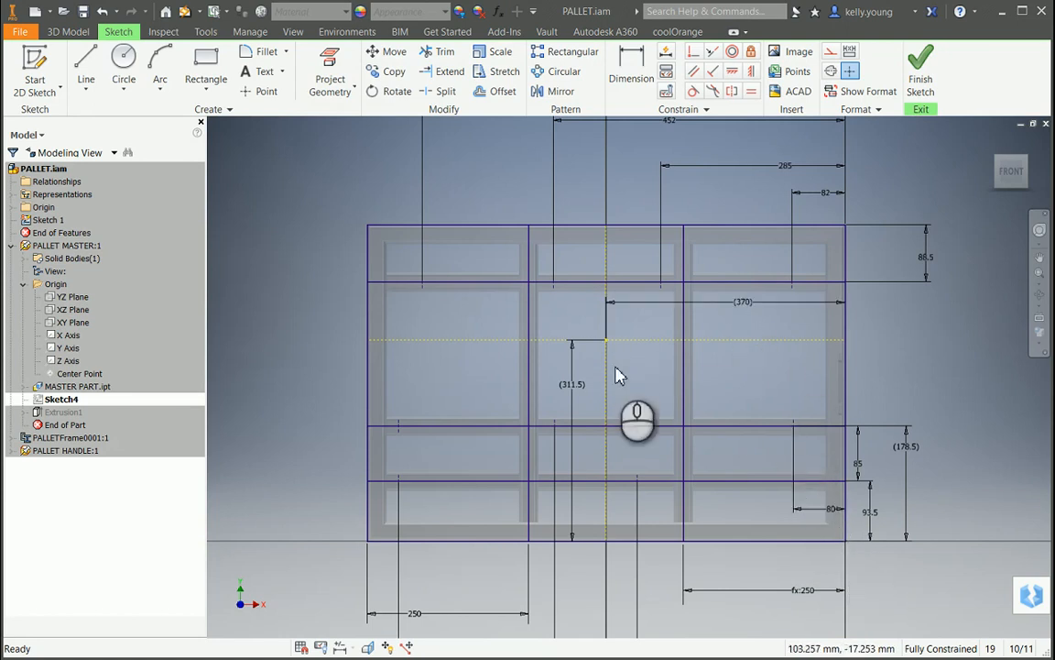
# Finish Sketch4 and mark the parameters ORIGINX, ORIGINY, DIMY and DIMX for export
pyautogui.click(921, 82)
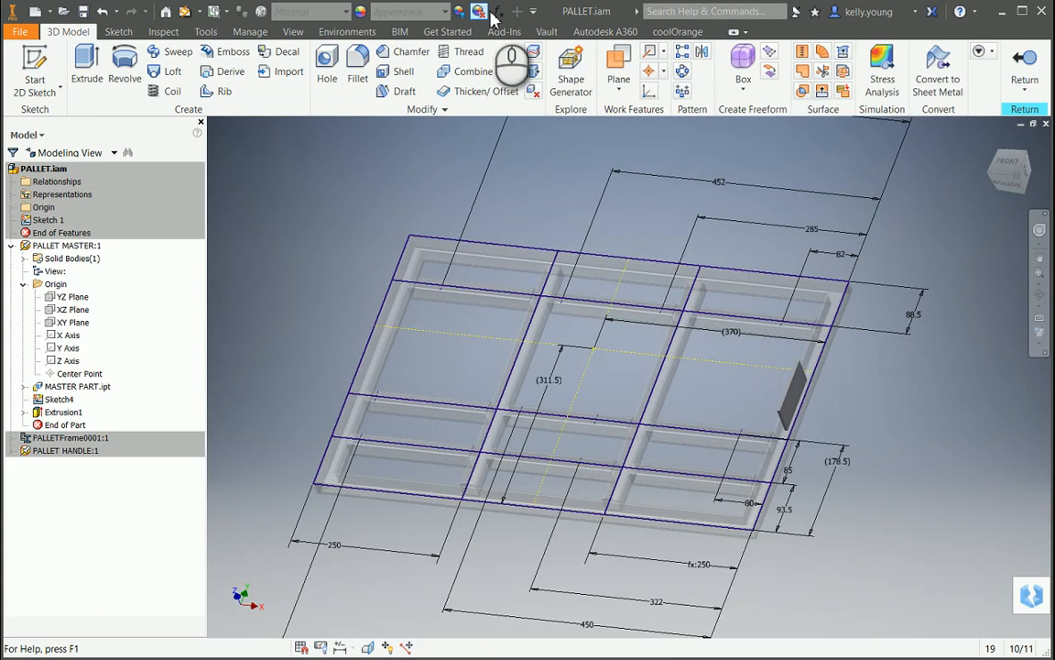
pyautogui.click(496, 12)
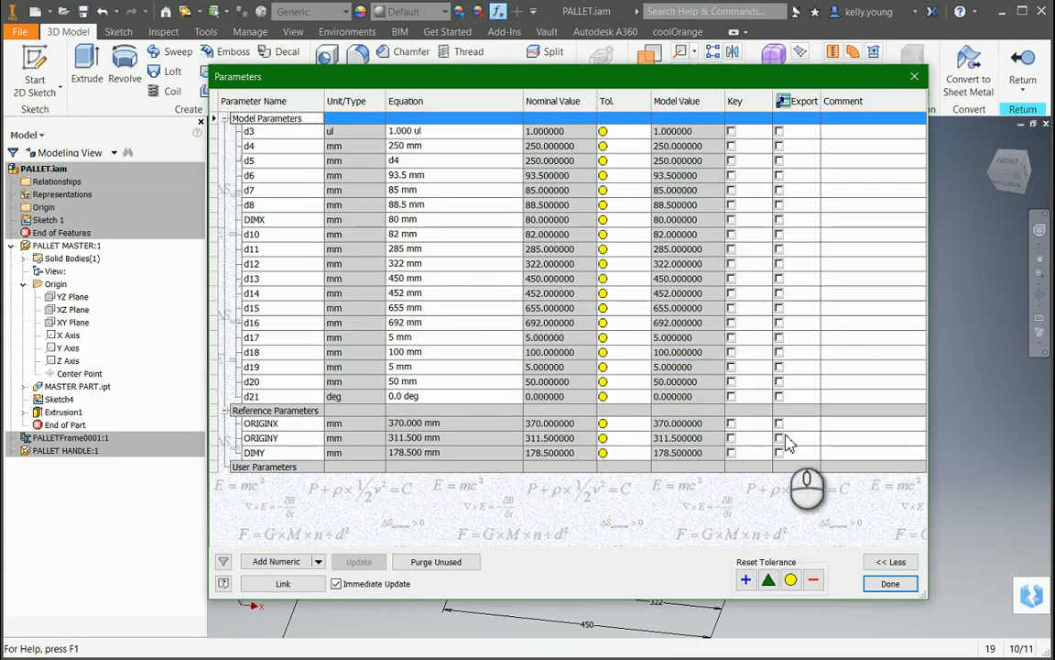
pyautogui.click(779, 423)
pyautogui.click(778, 438)
pyautogui.click(779, 452)
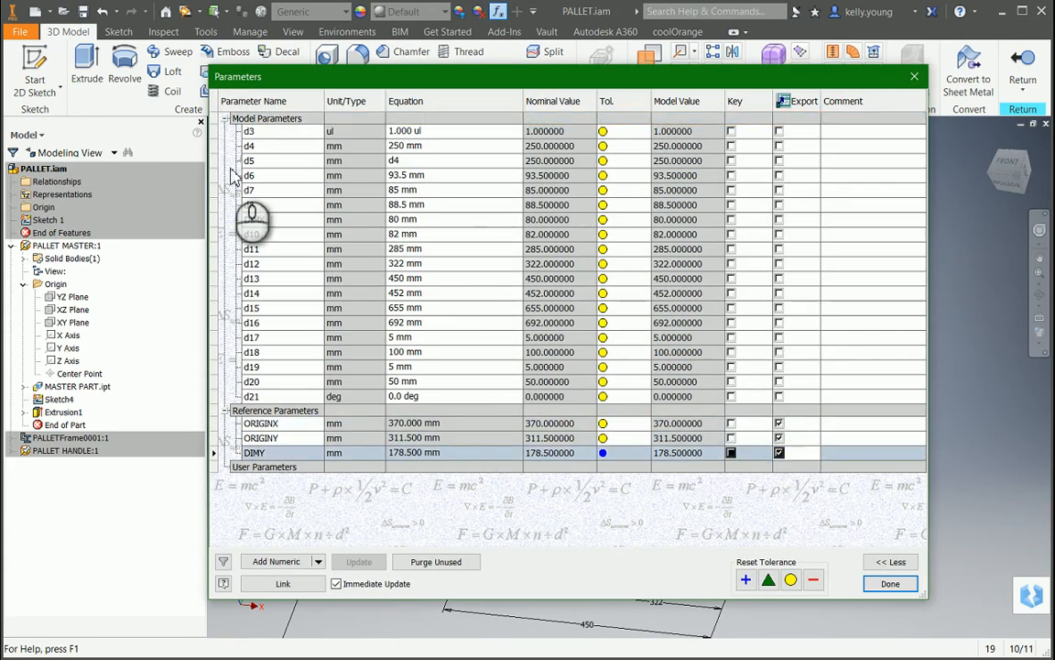
pyautogui.click(779, 219)
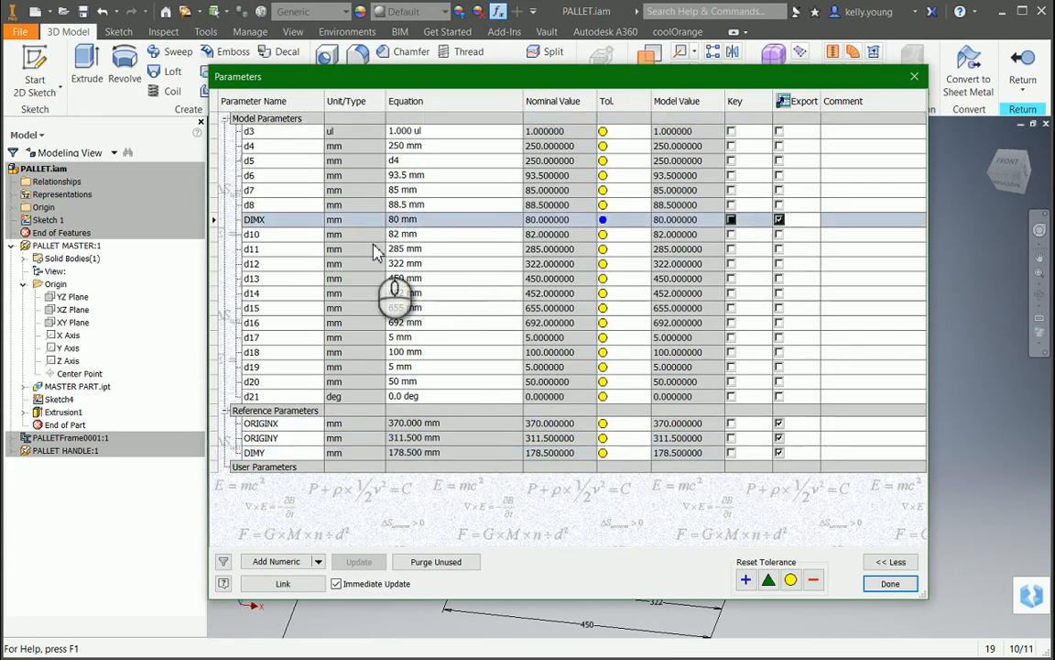
# Close the pallet master's parameter list, return to the PALLET assembly and open the assembly's Sketch 1 for editing
pyautogui.click(912, 592)
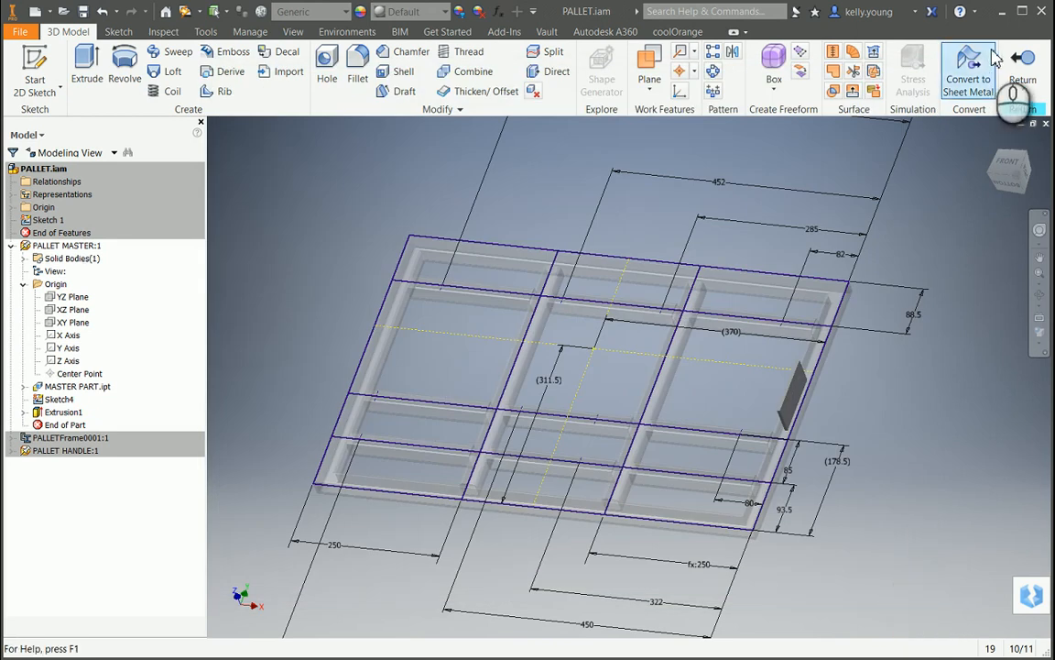
pyautogui.click(1022, 68)
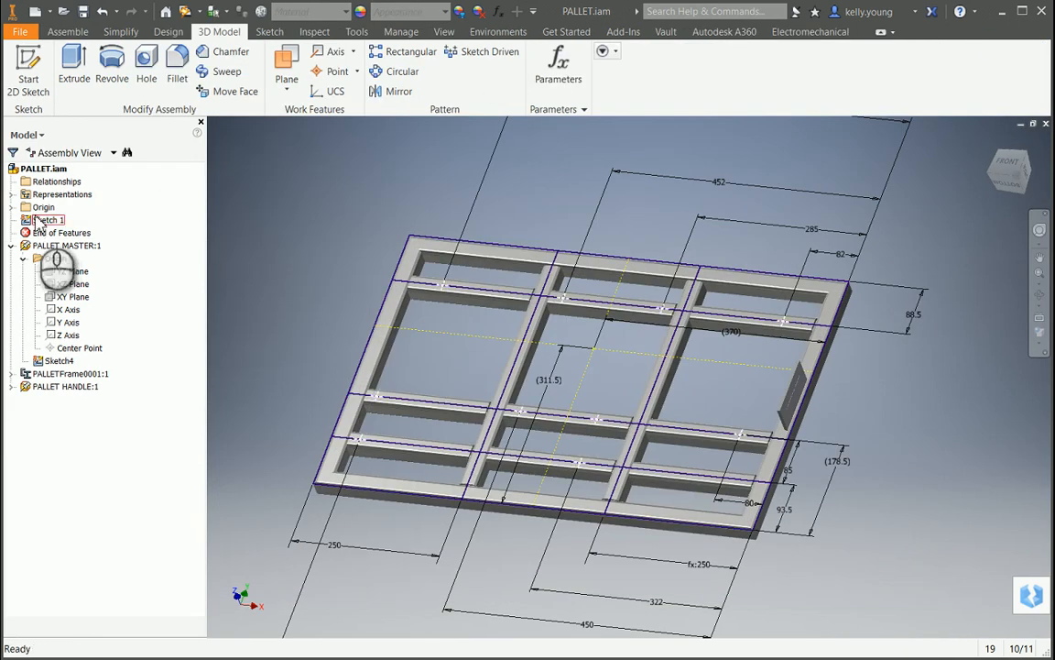
pyautogui.doubleClick(44, 221)
pyautogui.scroll(-5, 668, 271)
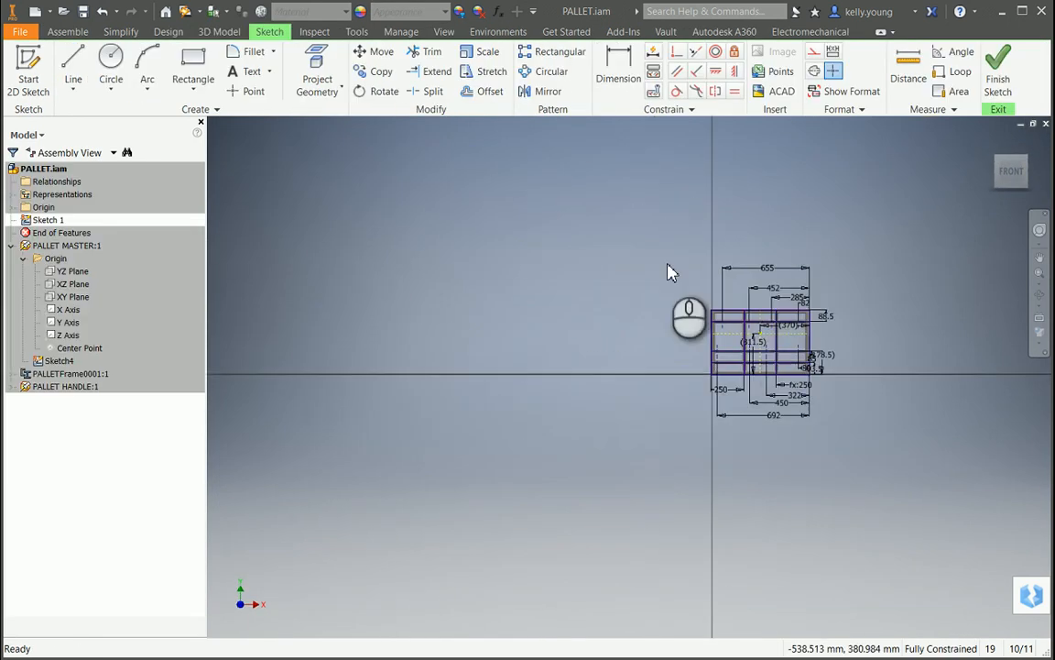
pyautogui.moveTo(919, 491); pyautogui.dragTo(930, 495)
pyautogui.press('Escape')
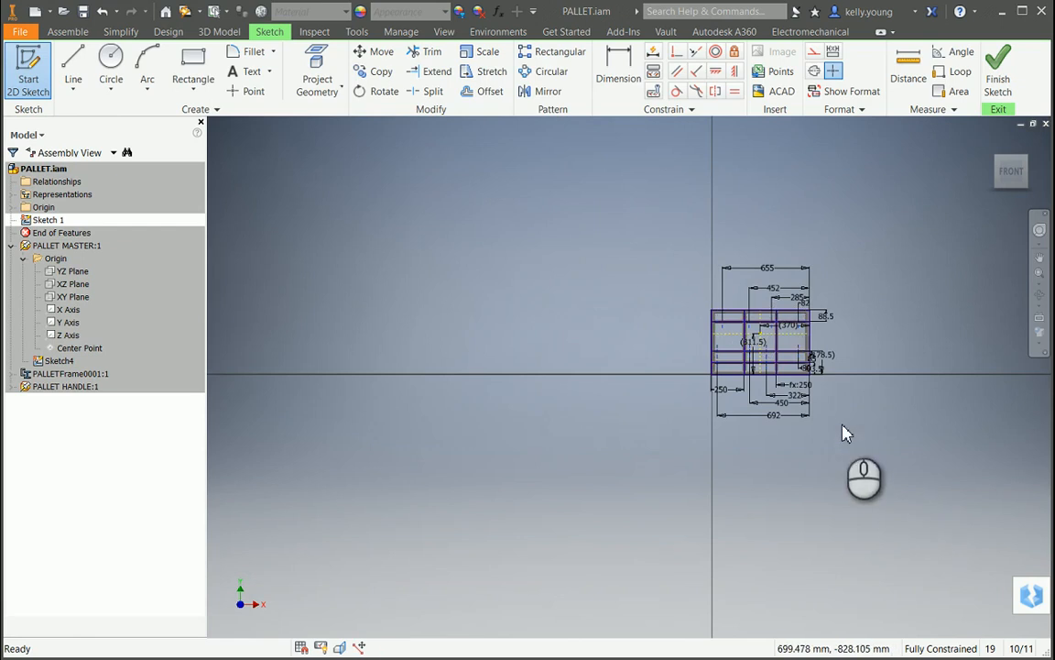
pyautogui.scroll(3, 808, 374)
pyautogui.moveTo(467, 119)
pyautogui.mouseDown()
pyautogui.moveTo(831, 504)
pyautogui.moveTo(913, 499)
pyautogui.mouseUp()
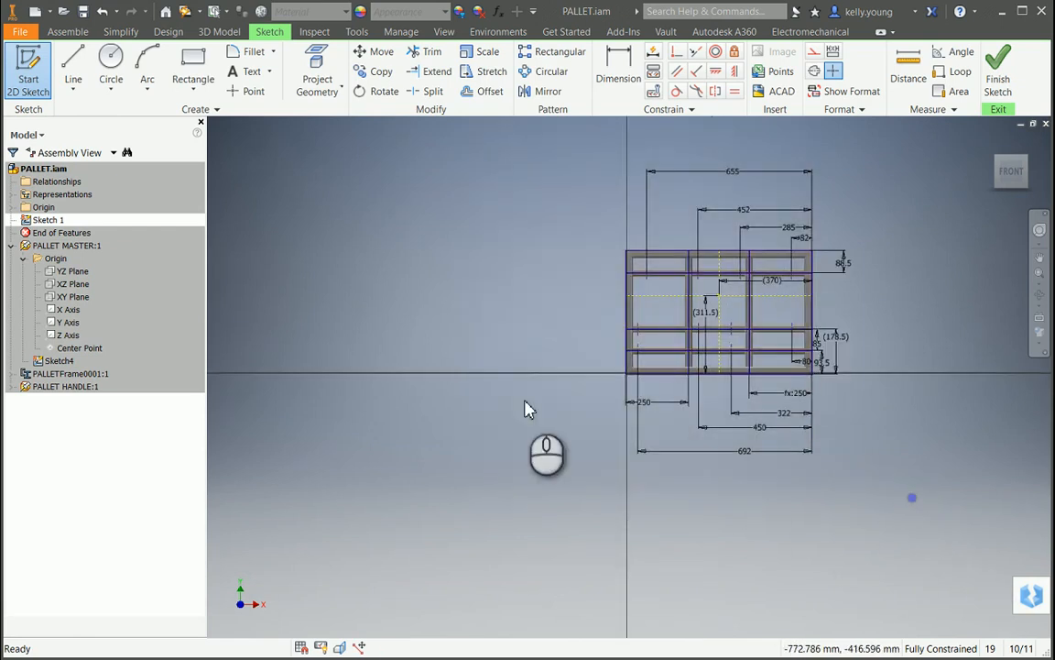
# Link the DIMX, ORIGINX, ORIGINY and DIMY parameters from PALLET MASTER.ipt into the assembly's parameters
pyautogui.click(498, 11)
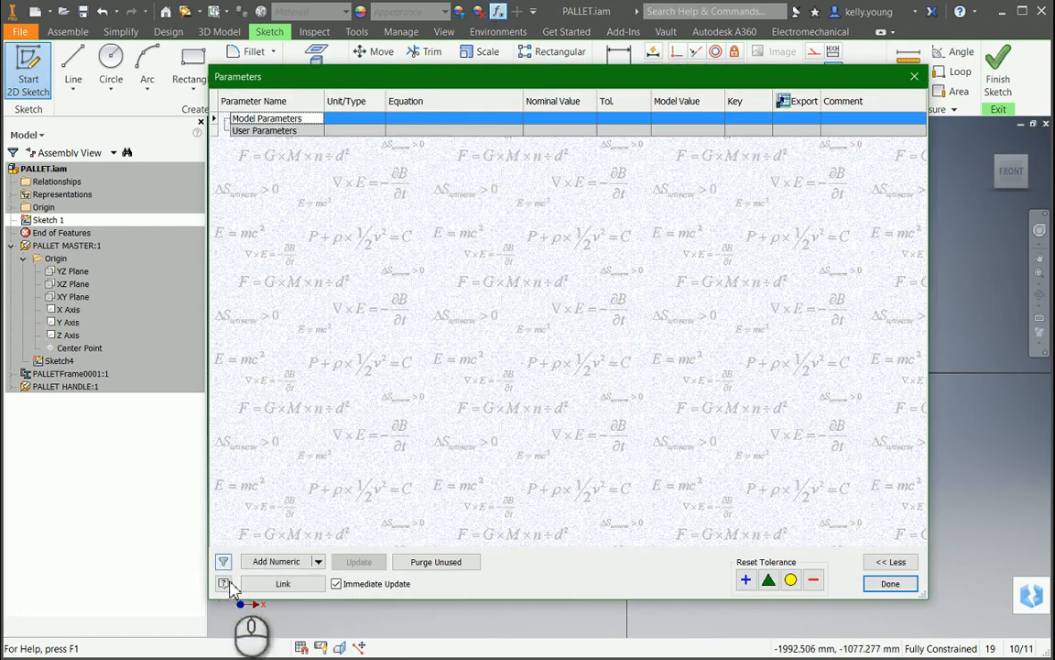
pyautogui.click(307, 583)
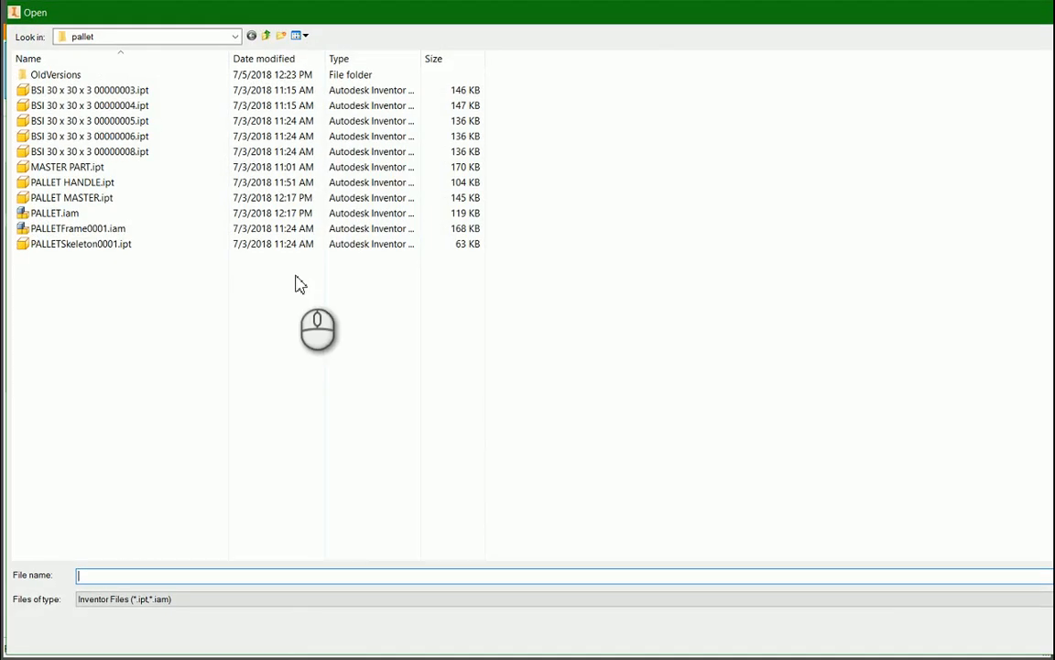
pyautogui.click(84, 198)
pyautogui.doubleClick(85, 199)
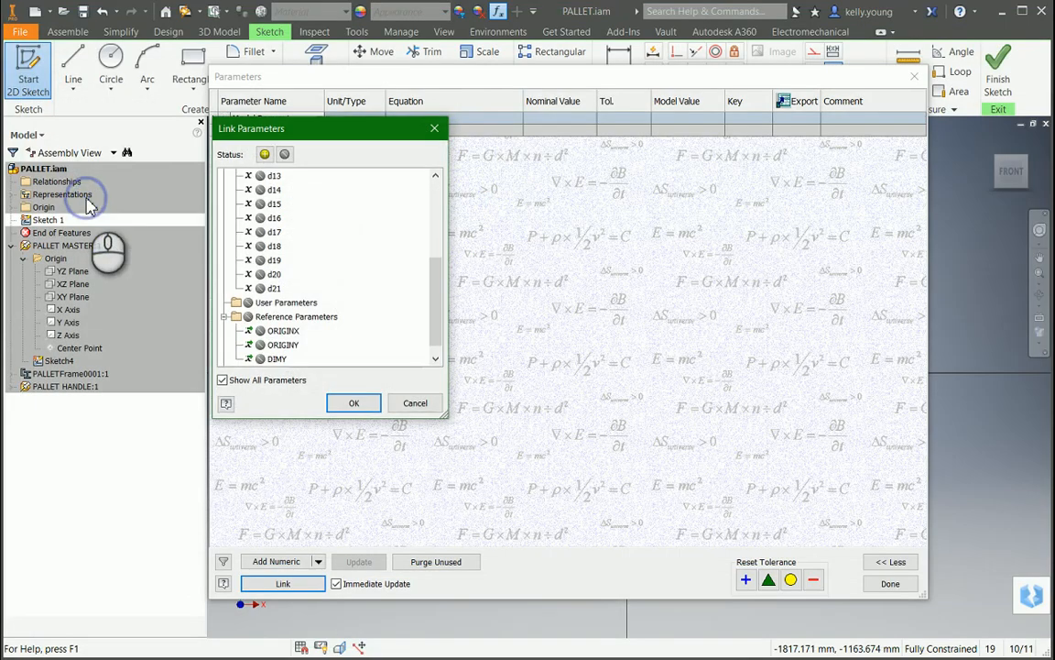
pyautogui.click(274, 344)
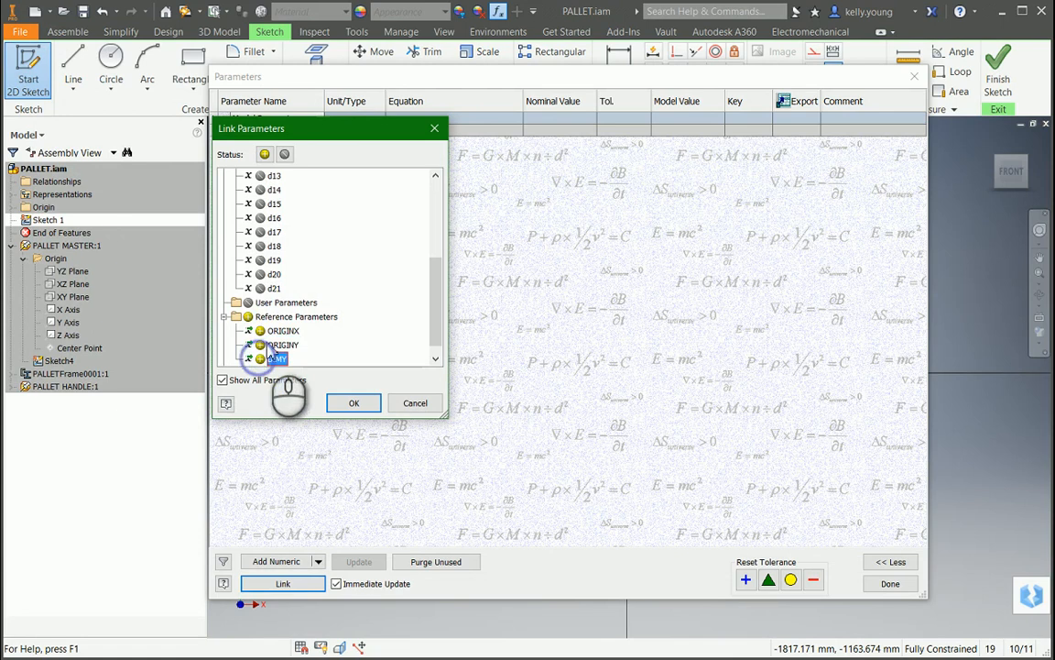
pyautogui.scroll(2, 321, 279)
pyautogui.click(261, 206)
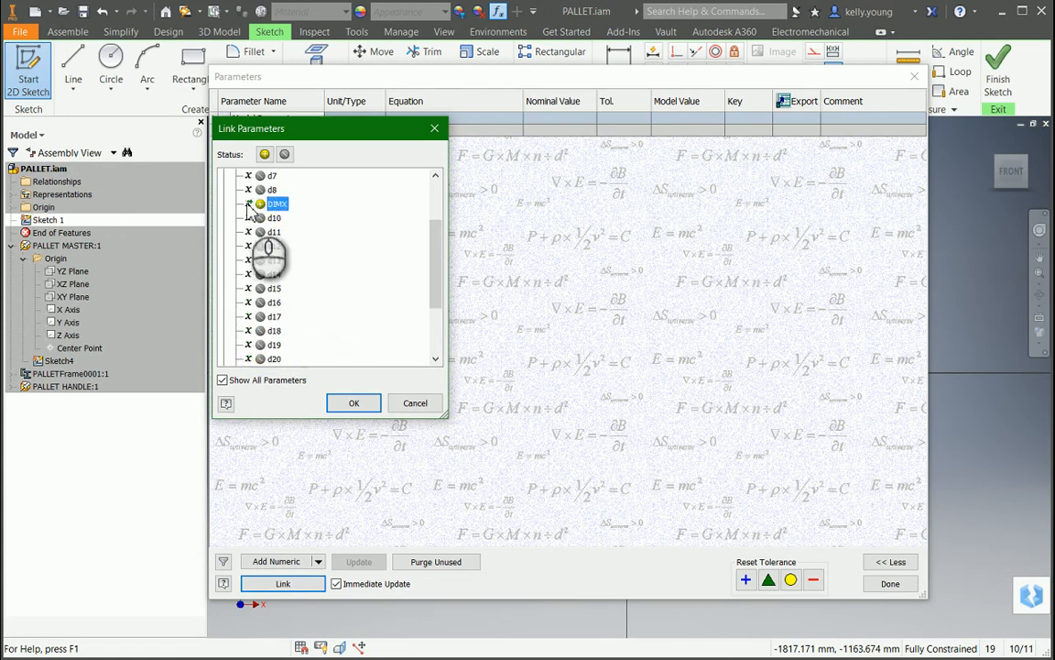
pyautogui.click(354, 403)
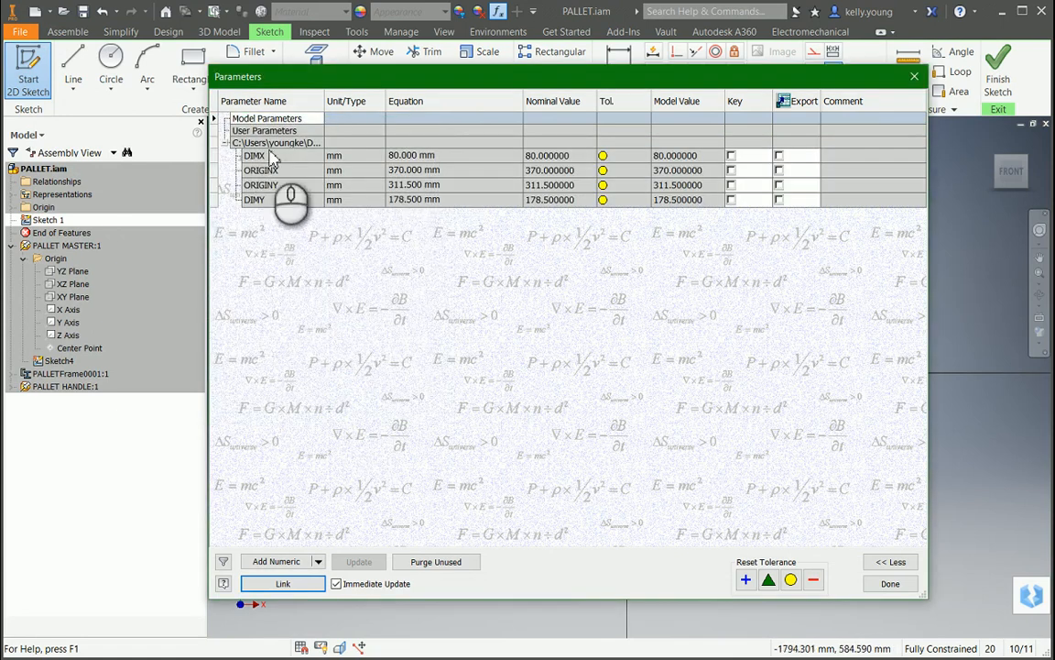
pyautogui.click(889, 584)
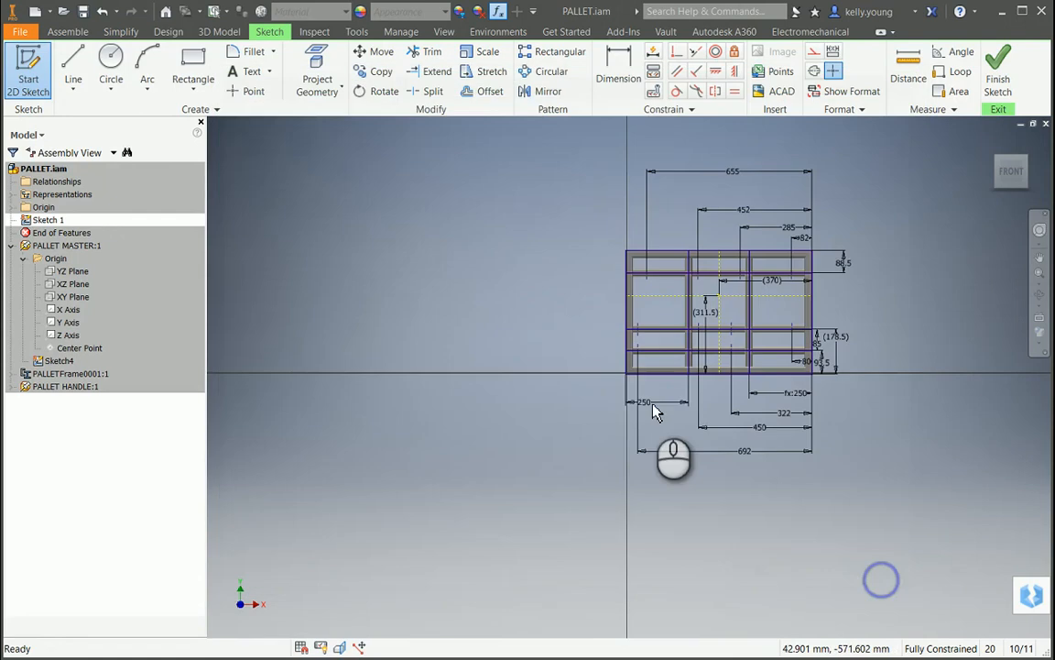
# Place a sketch point just inside the frame's lower right corner
pyautogui.click(253, 91)
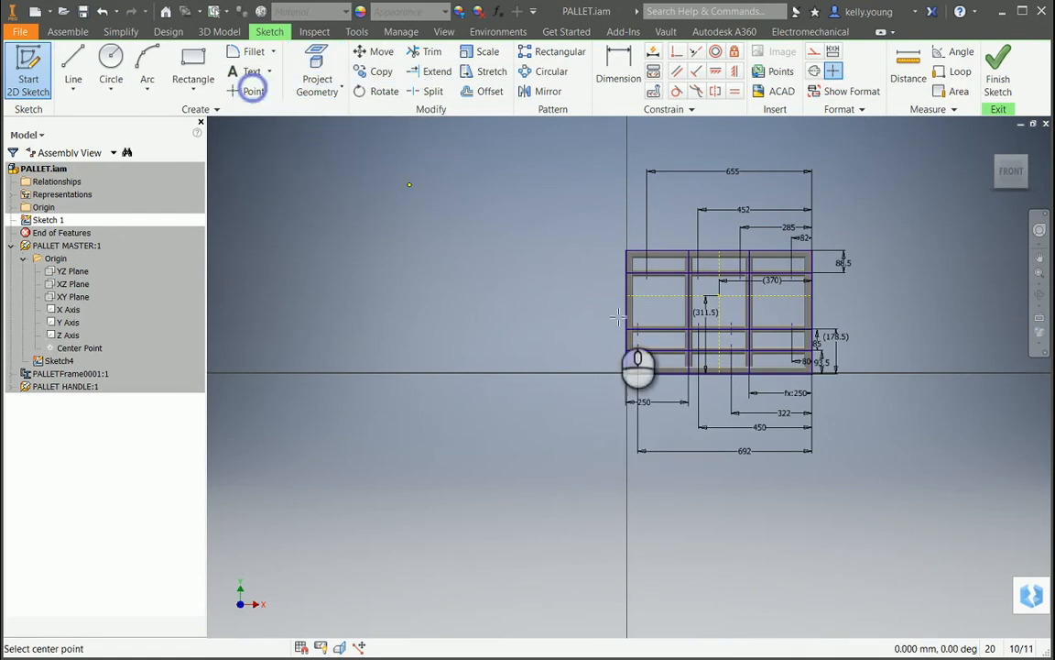
pyautogui.scroll(5, 753, 348)
pyautogui.moveTo(909, 395); pyautogui.dragTo(799, 488, button='middle')
pyautogui.press('d')
pyautogui.click(768, 493)
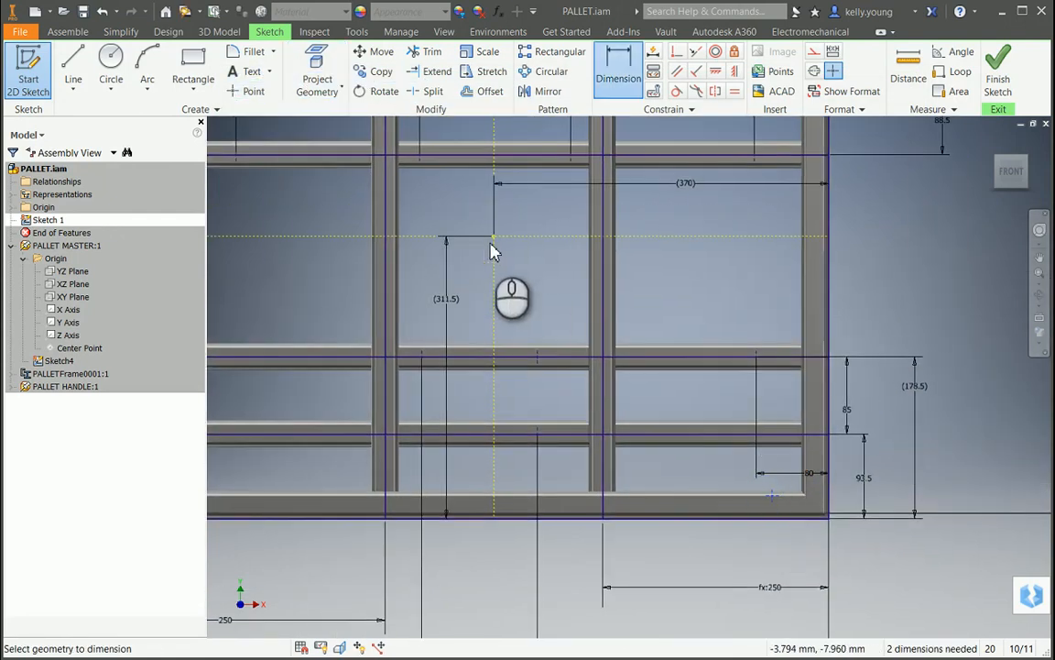
# Project the assembly's origin center point into Sketch 1
pyautogui.press('Escape')
pyautogui.click(11, 207)
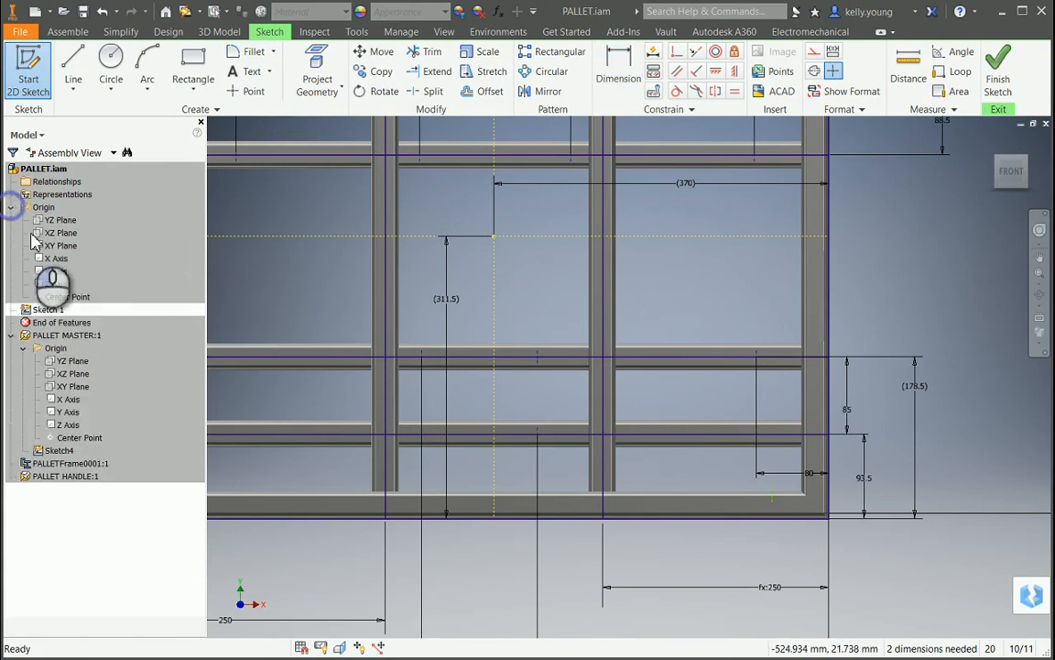
pyautogui.click(322, 63)
pyautogui.press('d')
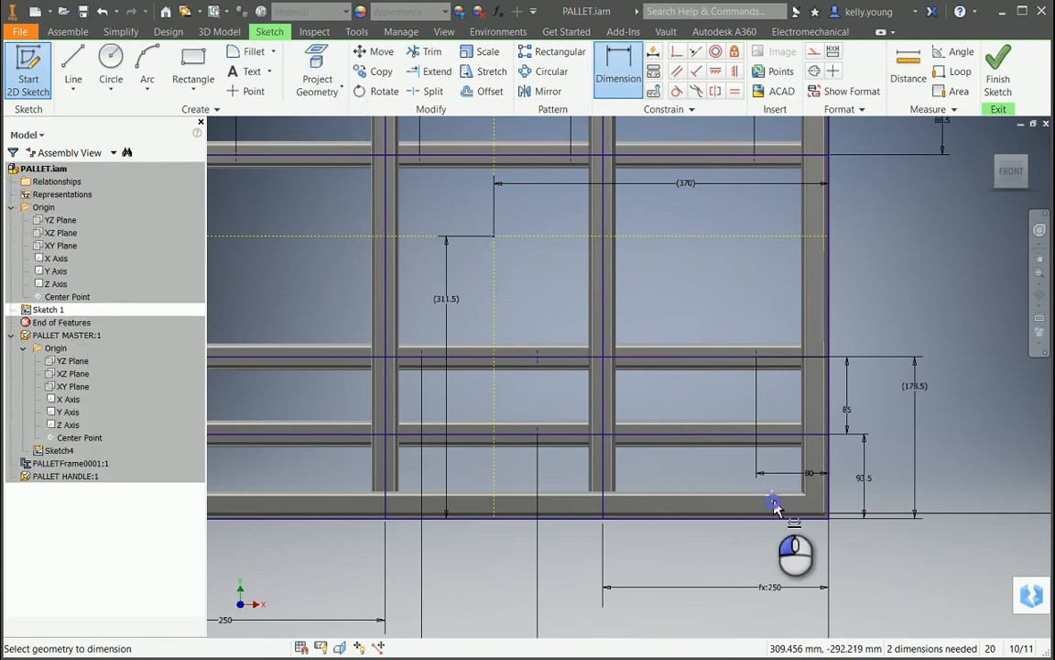
pyautogui.click(774, 502)
pyautogui.press('Escape')
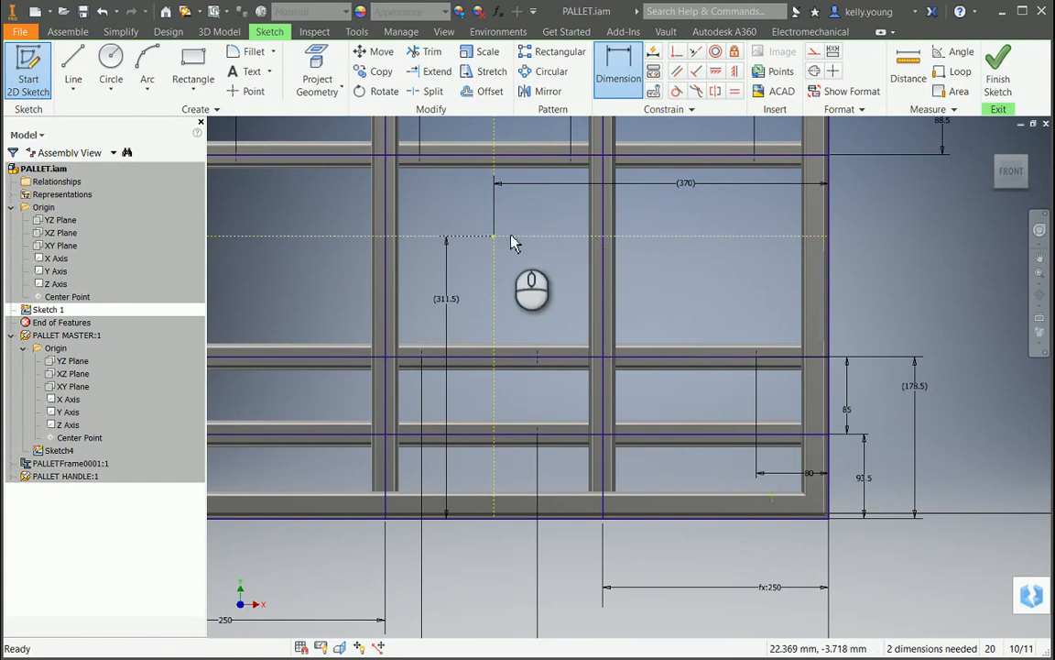
# Dimension the horizontal distance from the projected center point to the corner sketch point as ORIGINX
pyautogui.click(495, 237)
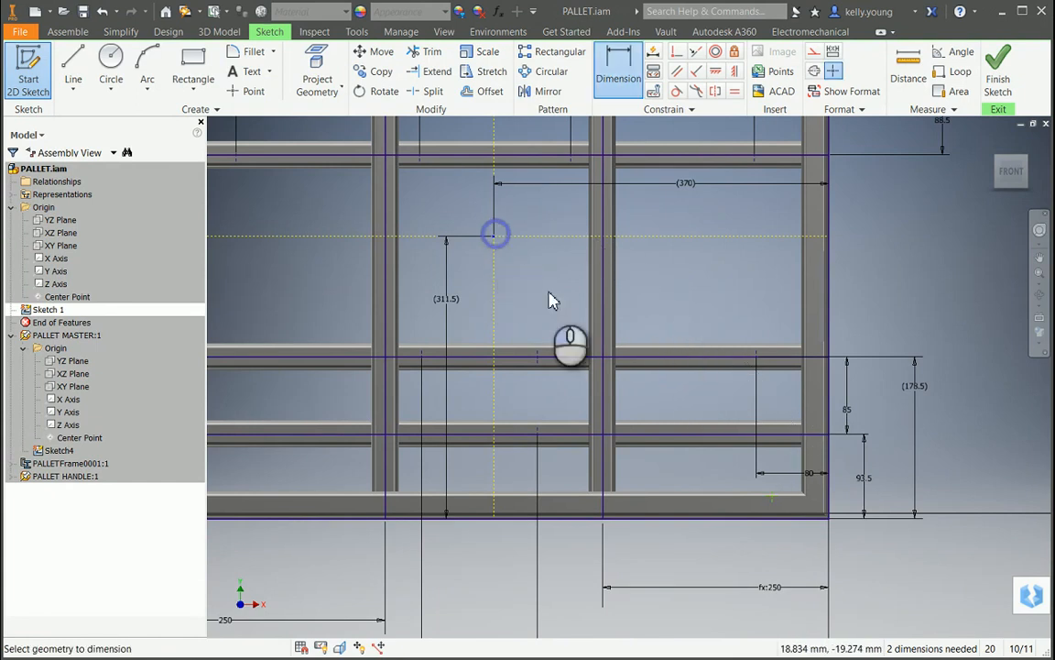
pyautogui.click(773, 496)
pyautogui.click(667, 214)
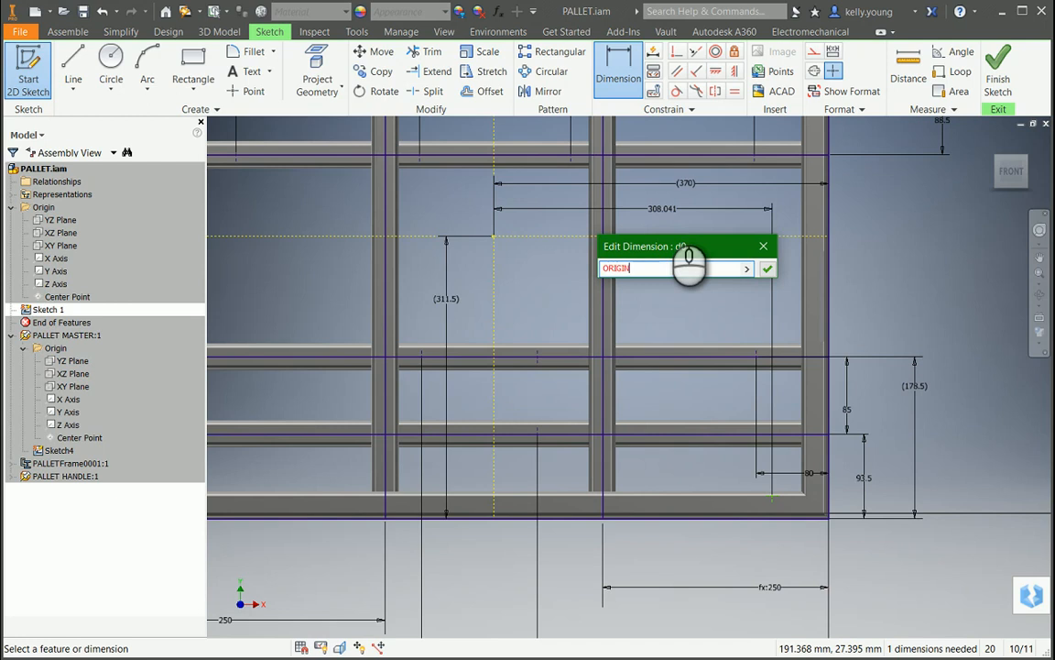
pyautogui.press('Return')
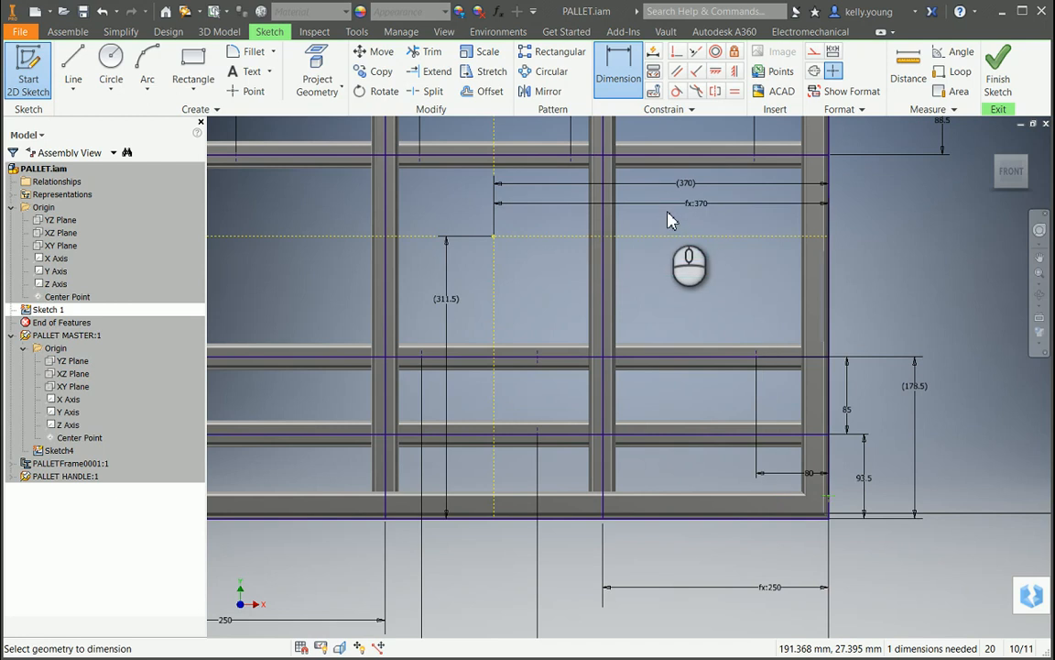
# Dimension the vertical distance from the projected center point to the corner sketch point as ORIGINY
pyautogui.click(494, 239)
pyautogui.click(827, 499)
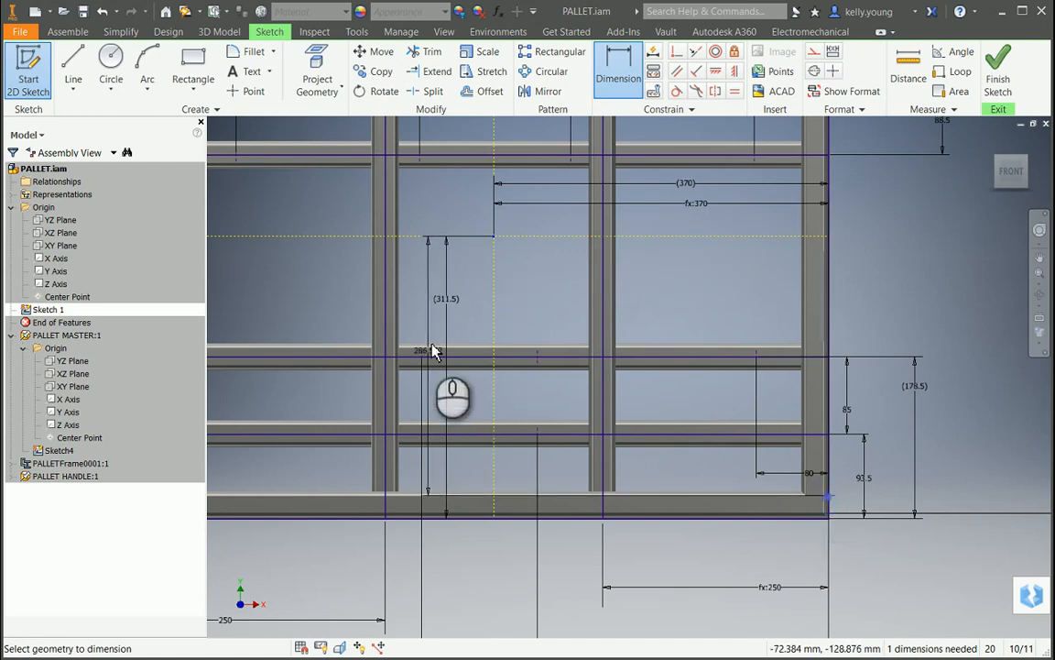
pyautogui.click(471, 322)
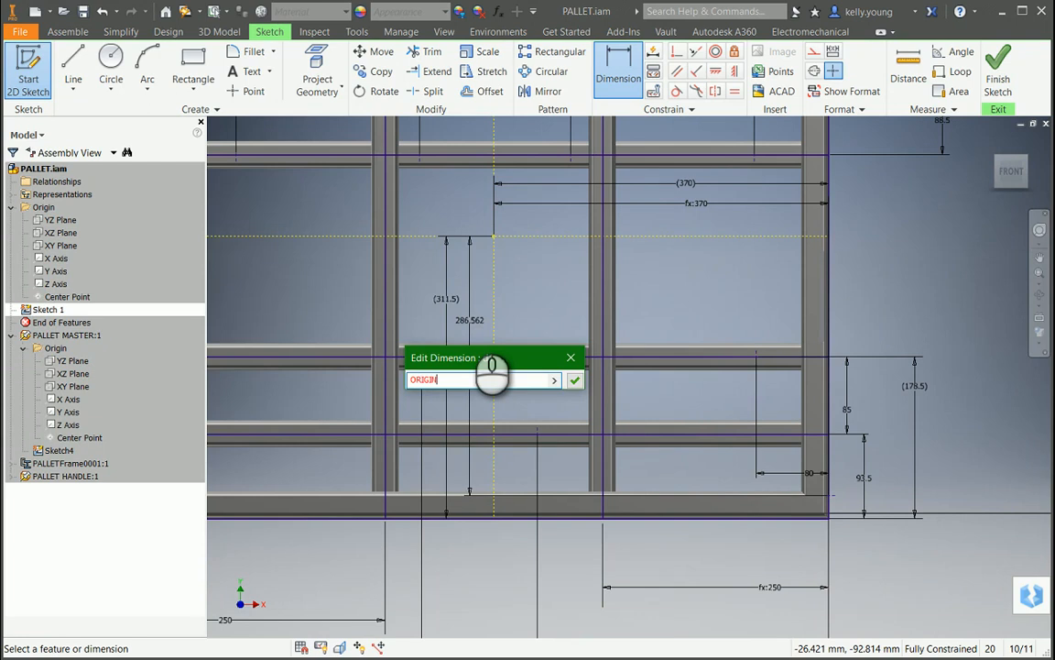
pyautogui.write('ORIGINY')
pyautogui.press('Return')
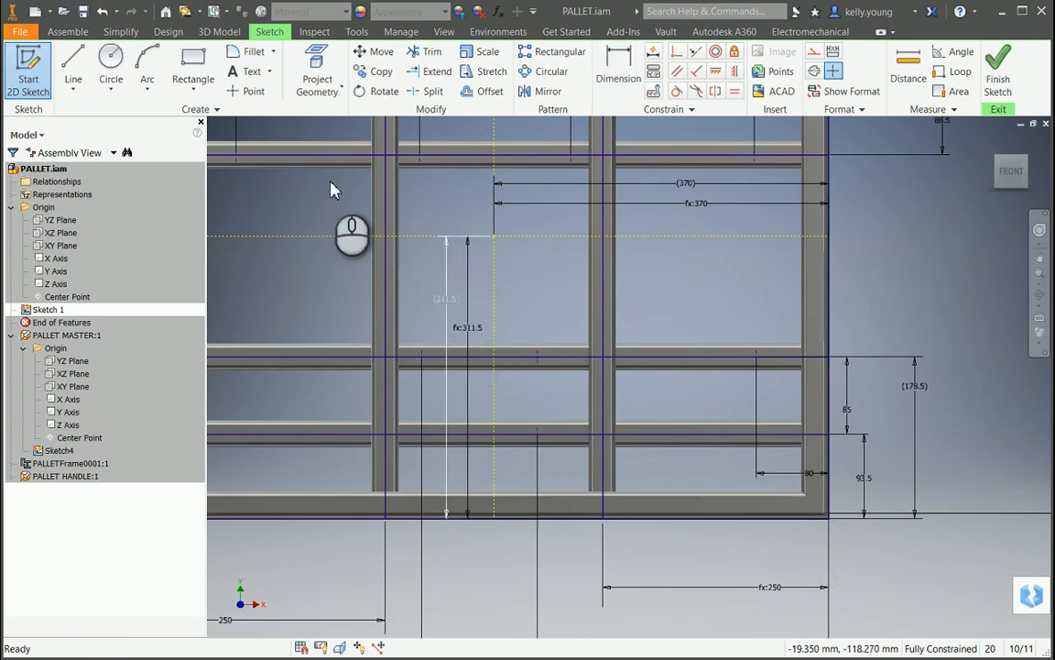
# Place a second sketch point near the upper of the two lower right crossbars and dimension its height above the corner point as DIMY
pyautogui.click(252, 91)
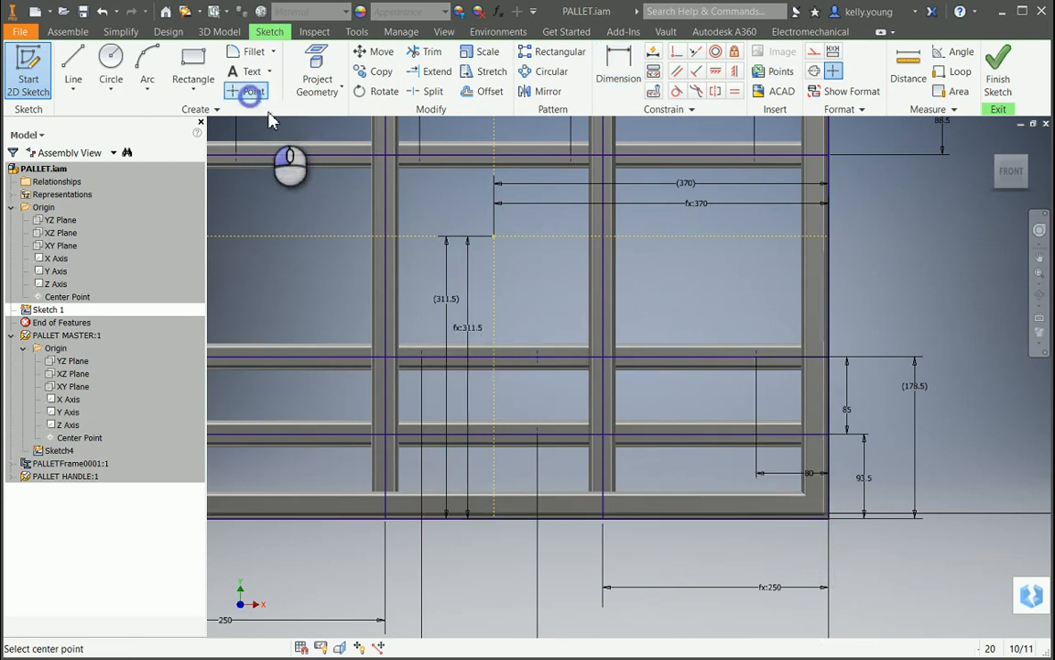
pyautogui.click(738, 372)
pyautogui.press('d')
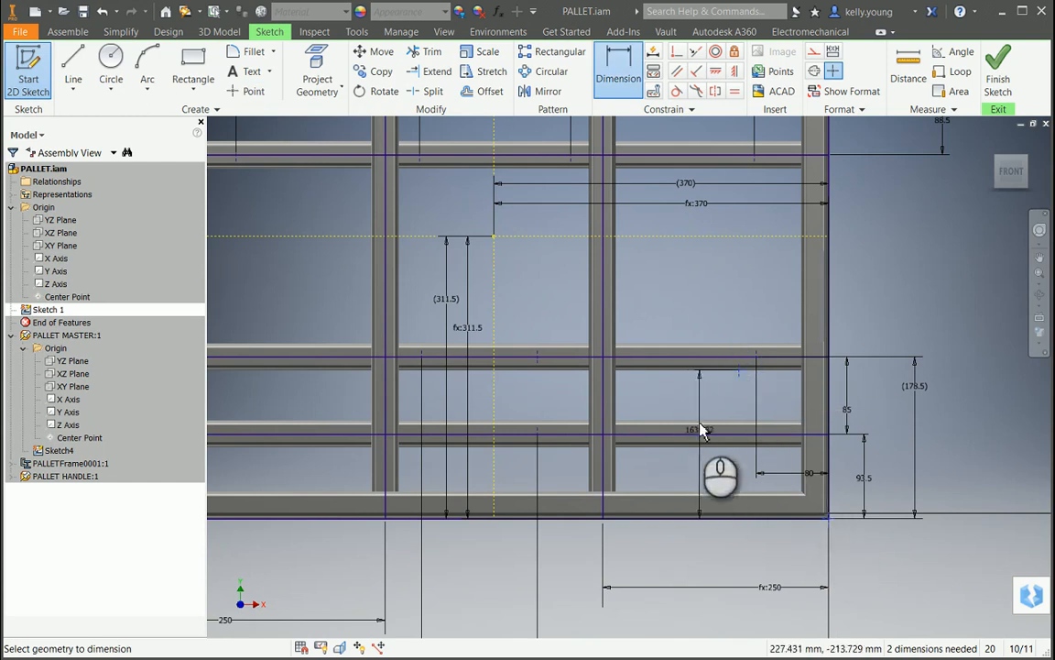
pyautogui.click(696, 414)
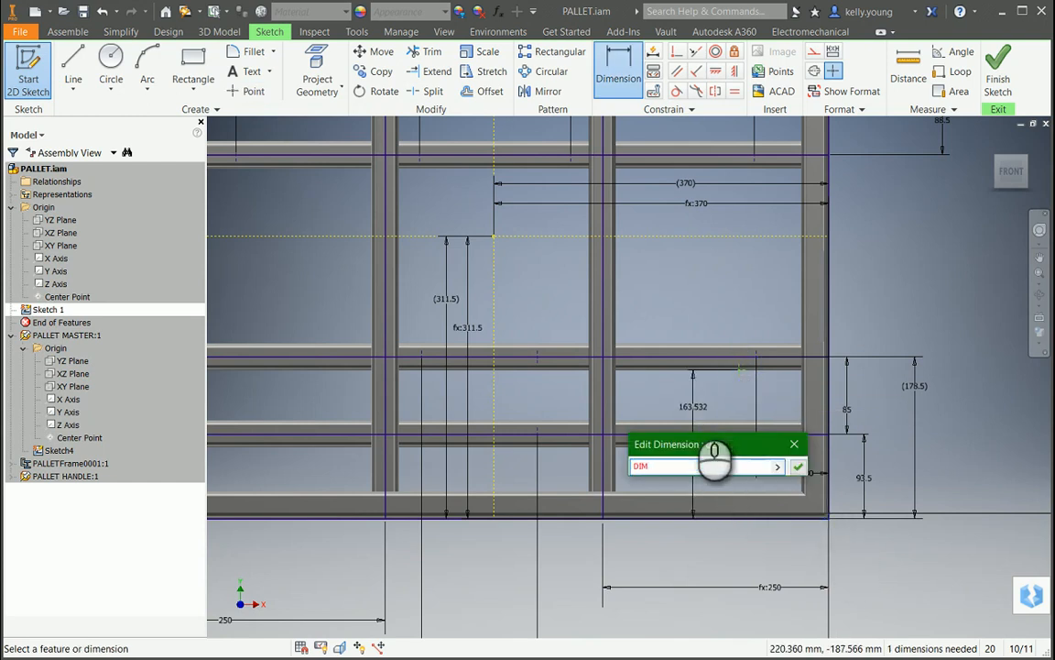
pyautogui.press('Return')
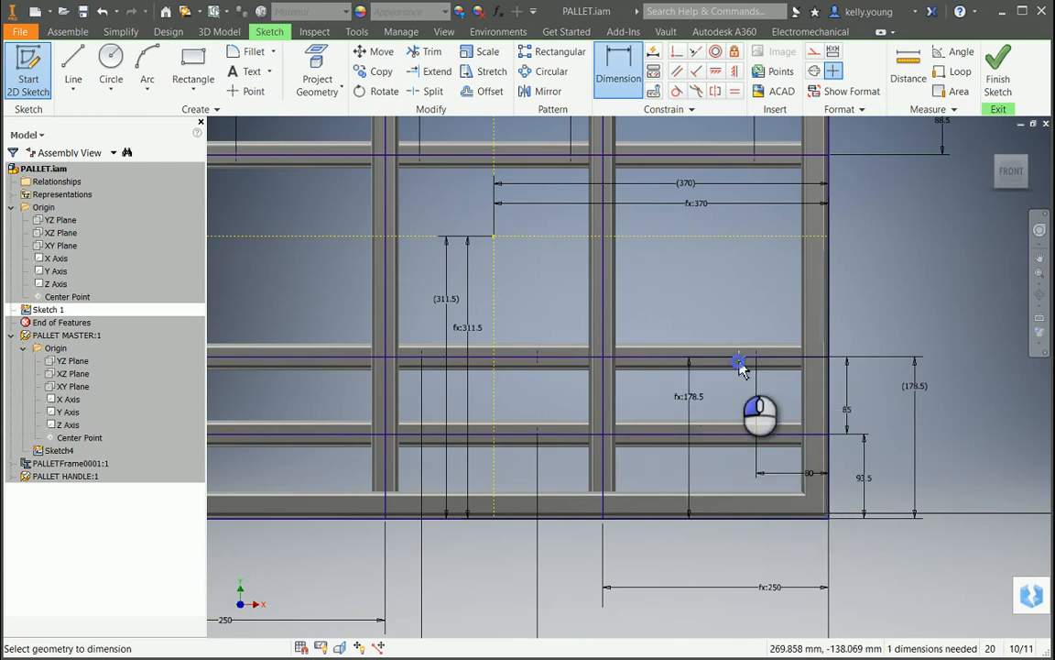
# Dimension the horizontal distance between the crossbar point and the corner point as DIMX, and finish Sketch 1
pyautogui.click(826, 519)
pyautogui.click(706, 292)
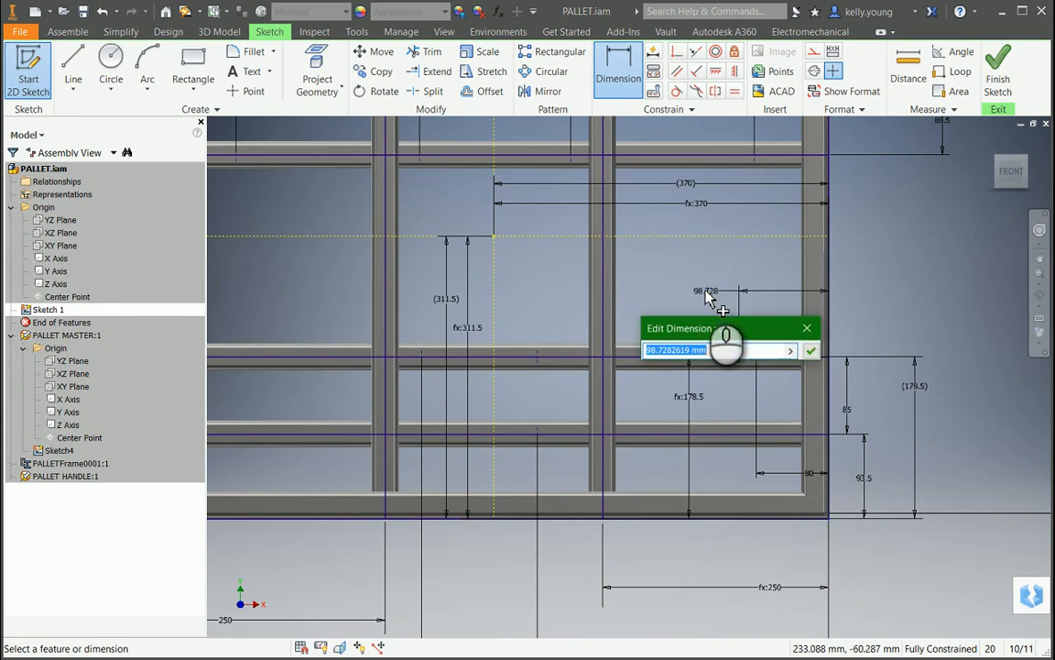
pyautogui.press('Return')
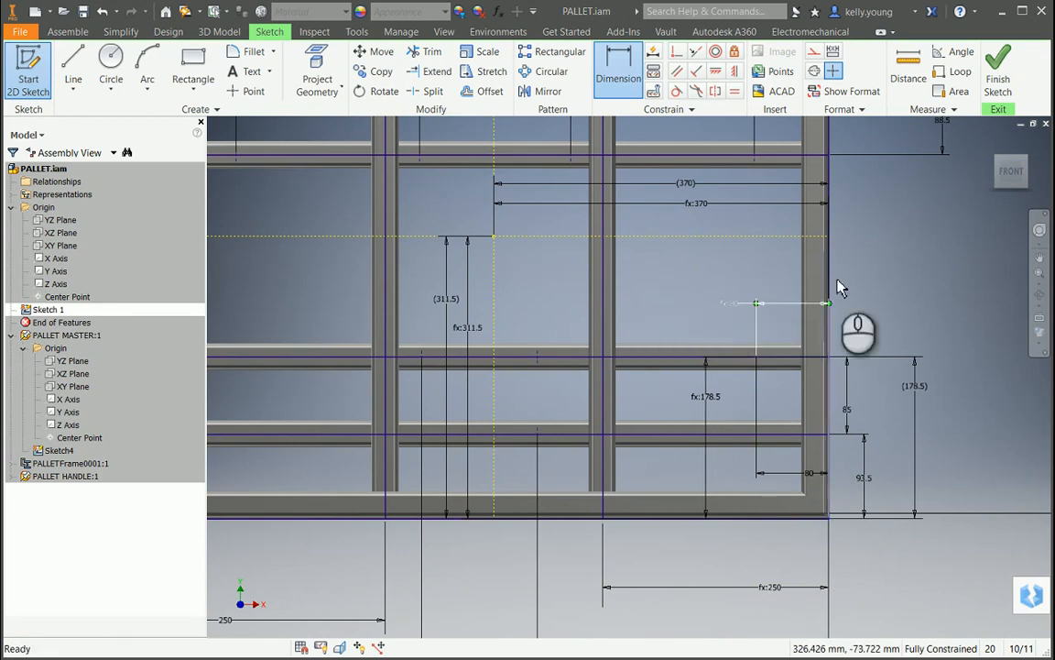
pyautogui.click(998, 71)
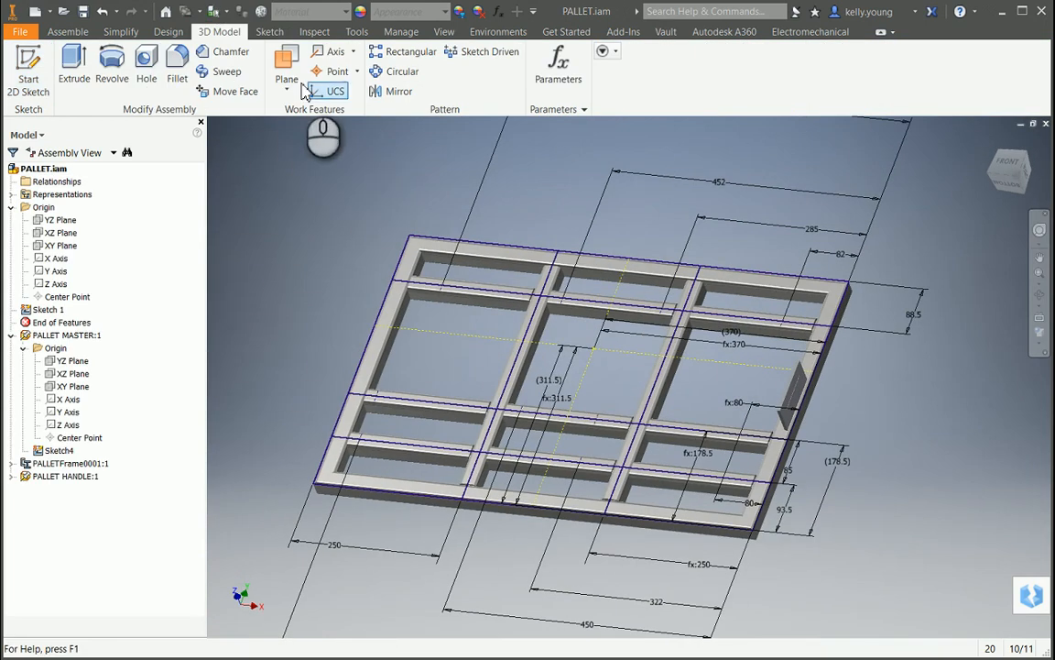
# Create a 3 mm diameter, 8 mm deep assembly hole at the crossbar sketch point, excluding the corner point from the centers
pyautogui.press('h')
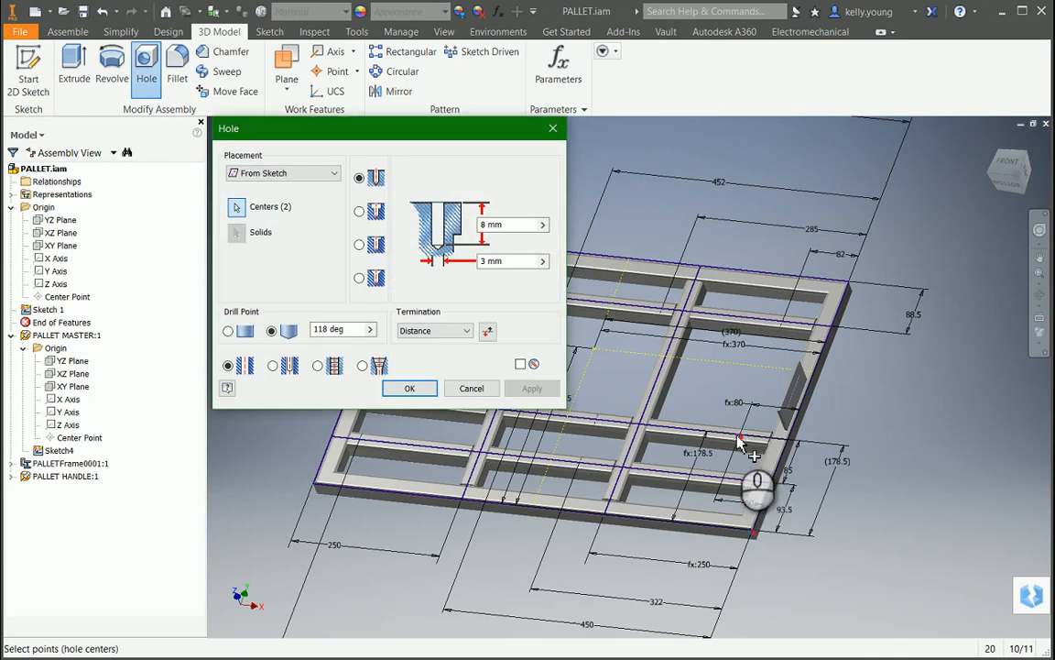
pyautogui.scroll(-3, 764, 527)
pyautogui.keyDown('ctrl'); pyautogui.click(759, 520); pyautogui.keyUp('ctrl')
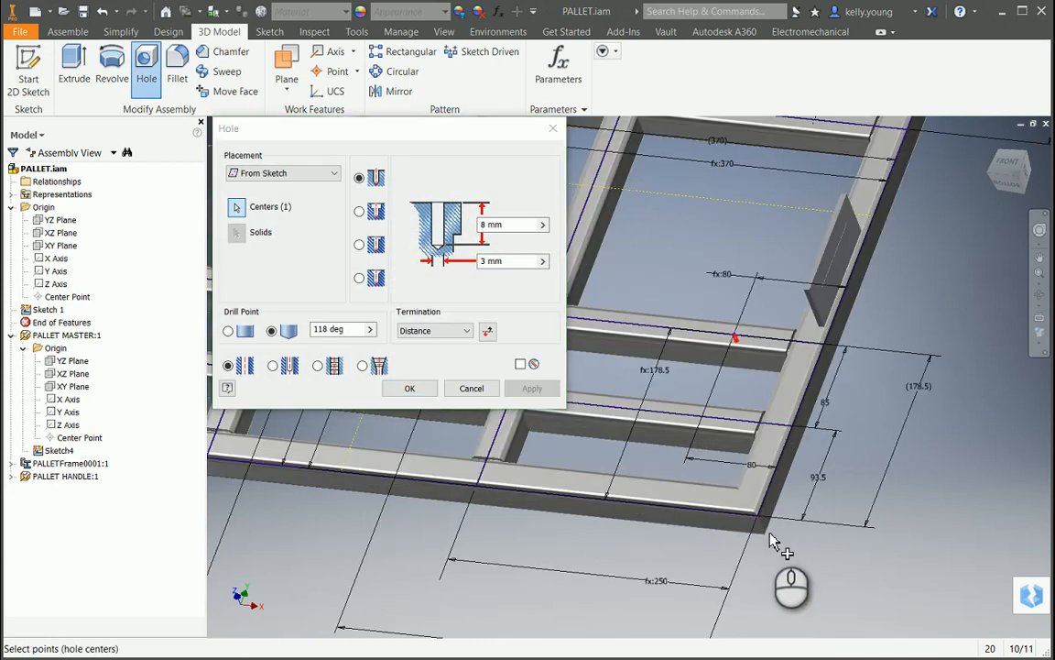
pyautogui.click(409, 388)
# Set the horizontal hole-position dimension in PALLET MASTER's Sketch4 to 100 mm and finish the sketch
pyautogui.scroll(-6, 743, 355)
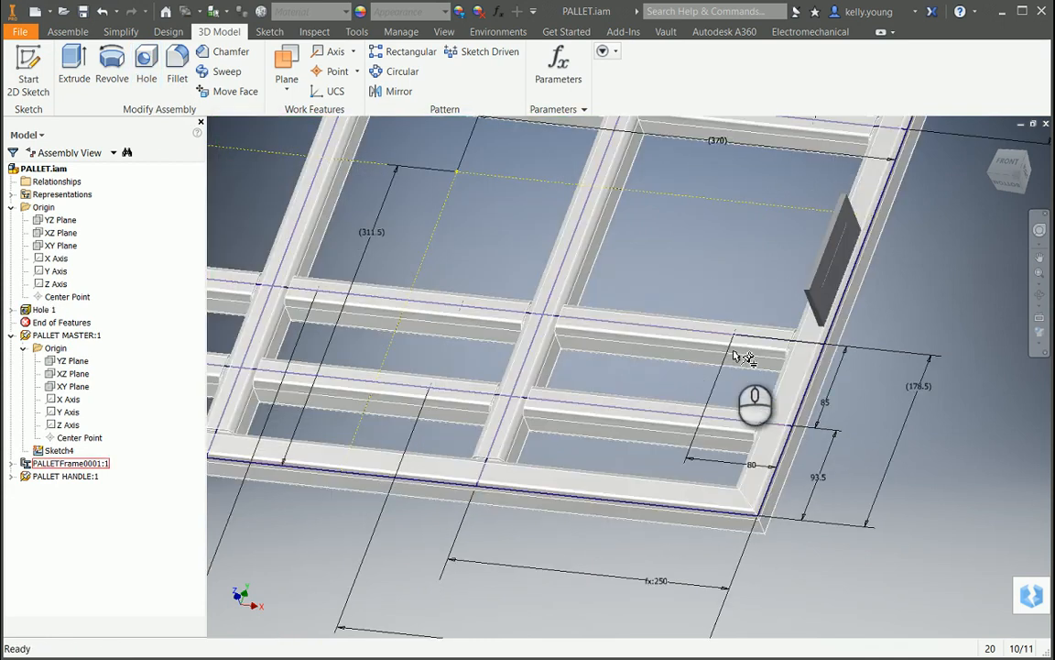
pyautogui.scroll(10, 747, 307)
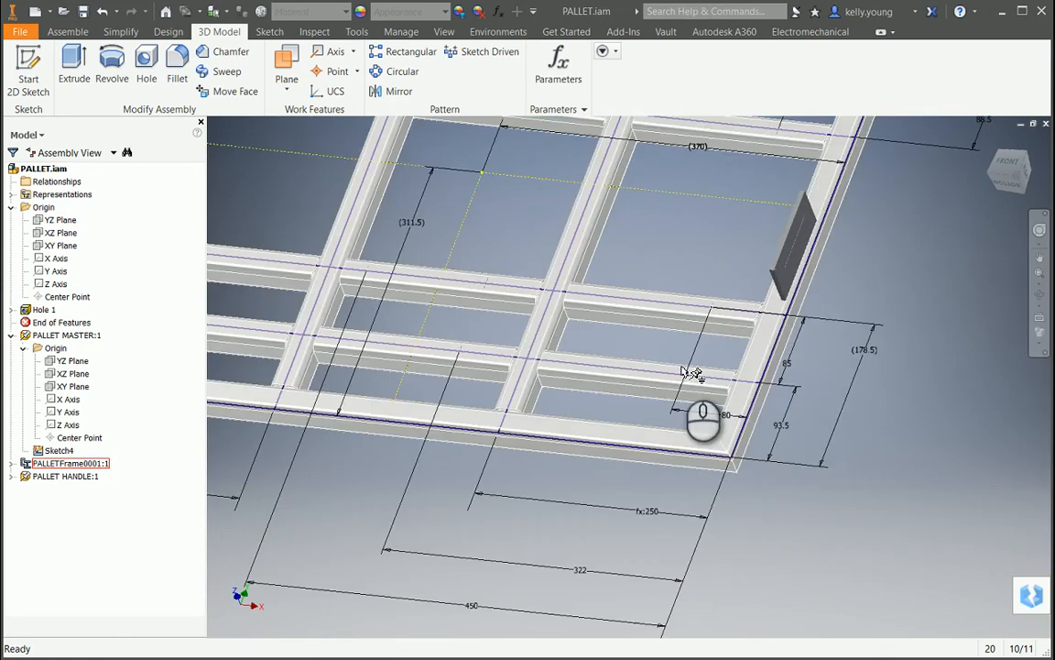
pyautogui.doubleClick(73, 336)
pyautogui.click(73, 452)
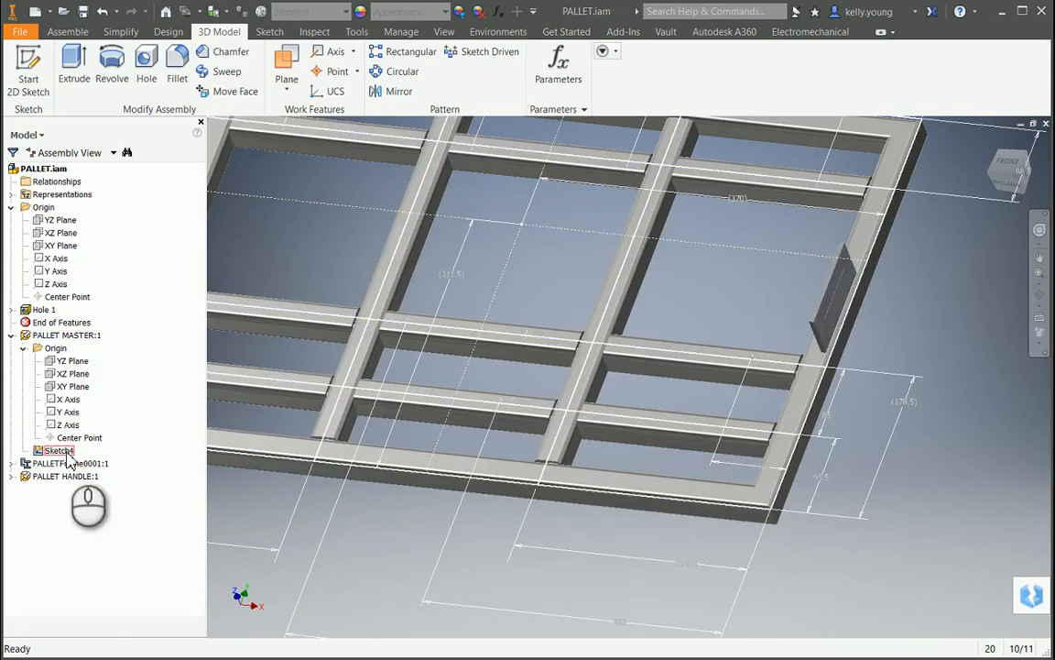
pyautogui.click(66, 335)
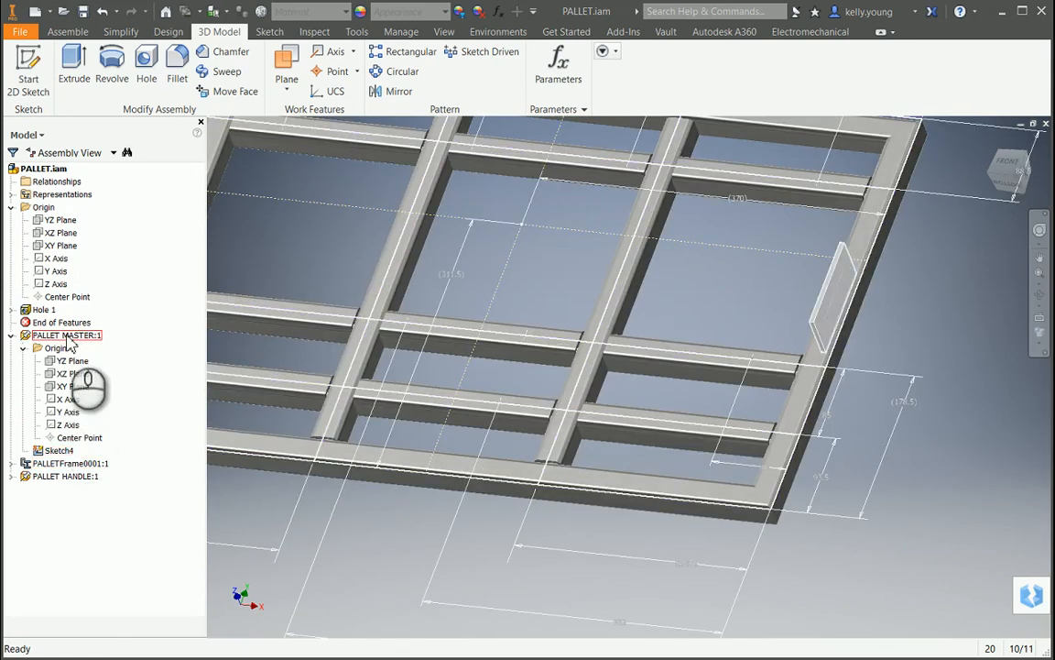
pyautogui.doubleClick(58, 450)
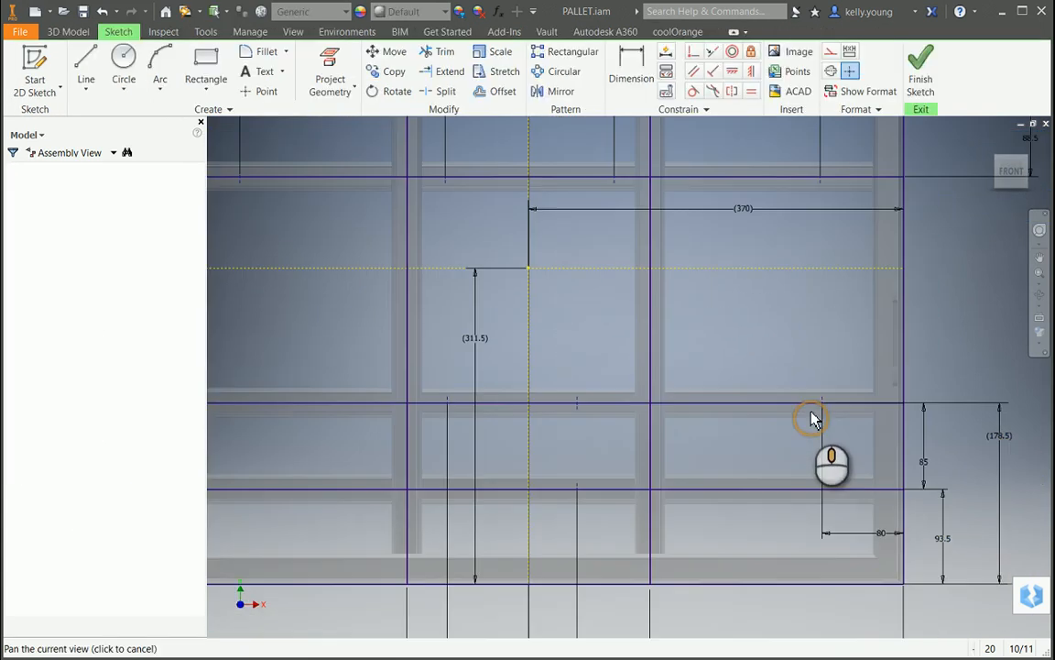
pyautogui.doubleClick(870, 539)
pyautogui.write('100')
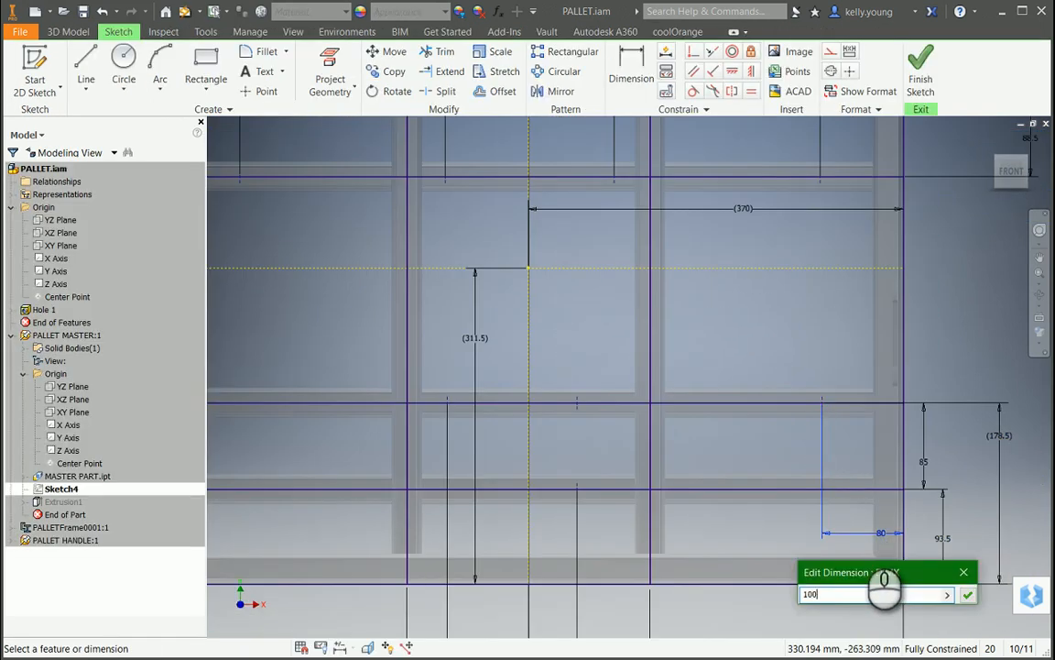
pyautogui.press('Return')
pyautogui.press('s')
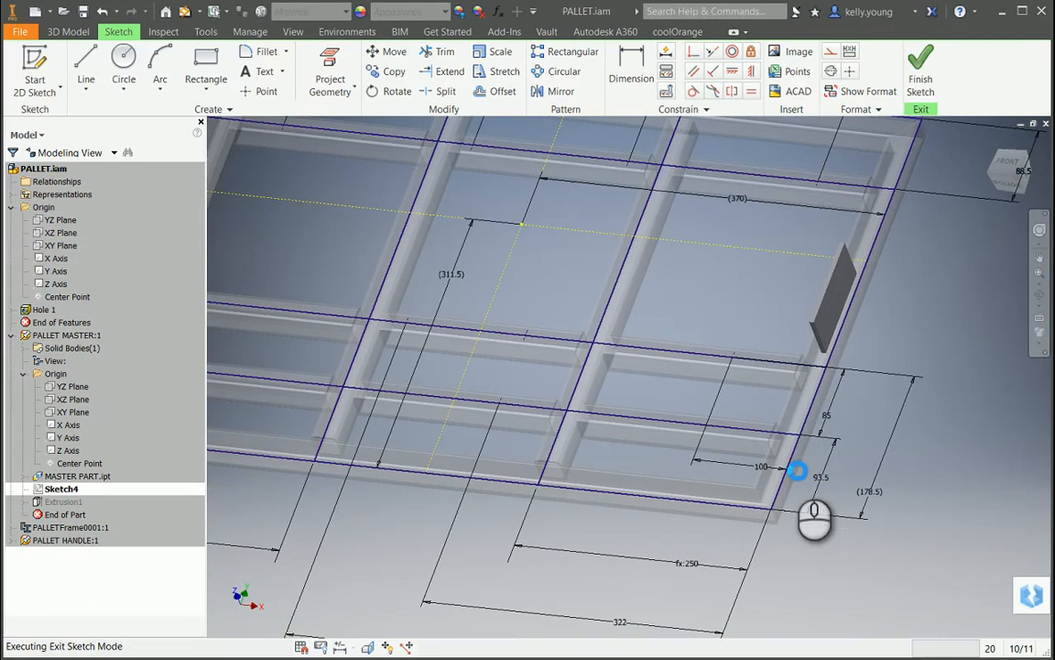
# Activate PALLET MASTER in the assembly and open the base component of its derived part, MASTER PART.ipt
pyautogui.scroll(5, 868, 298)
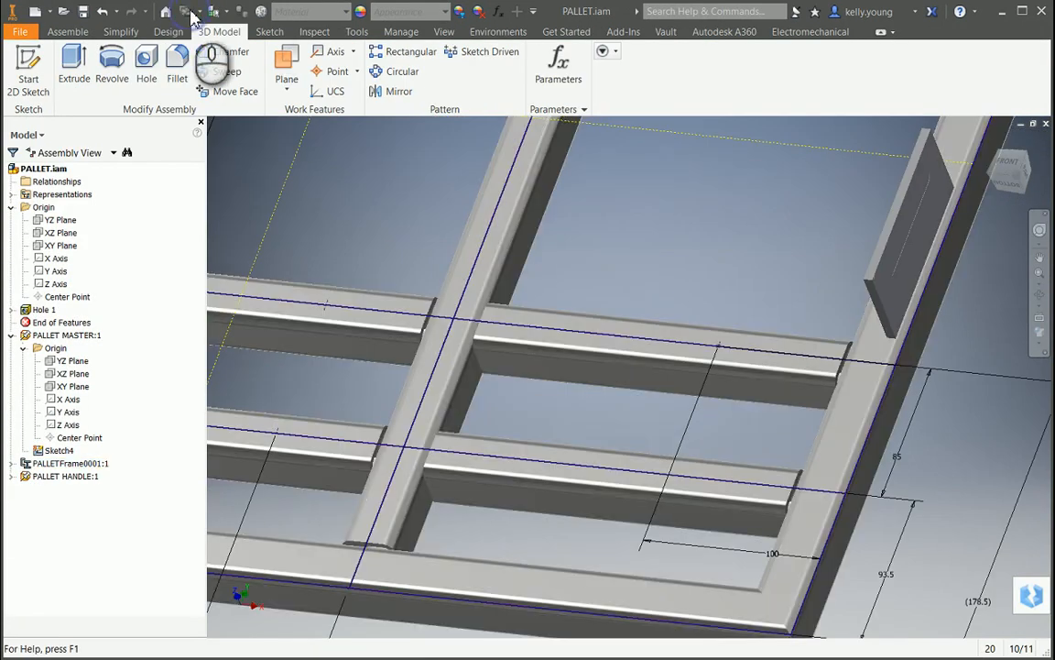
pyautogui.scroll(-5, 730, 261)
pyautogui.moveTo(713, 271)
pyautogui.mouseDown(button='middle')
pyautogui.moveTo(744, 347)
pyautogui.moveTo(718, 287)
pyautogui.mouseUp(button='middle')
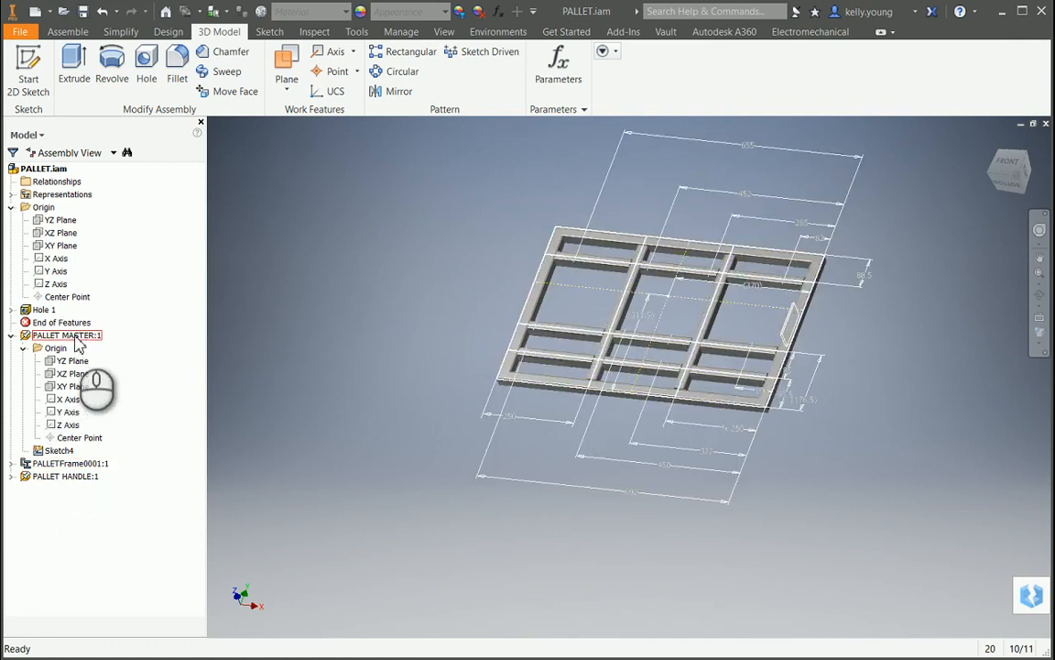
pyautogui.click(11, 463)
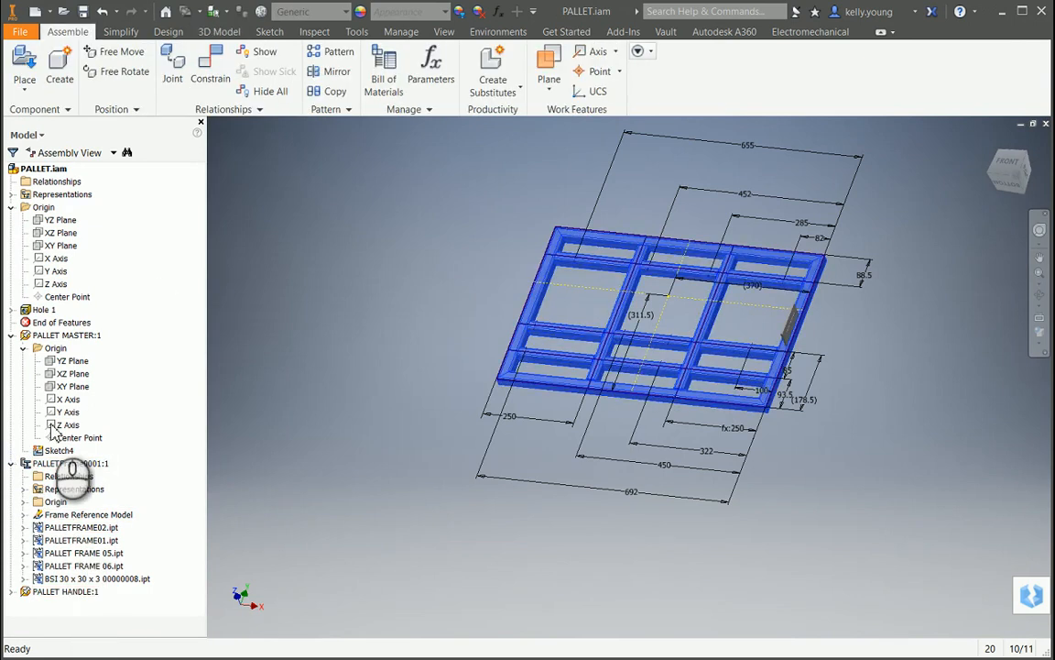
pyautogui.doubleClick(78, 337)
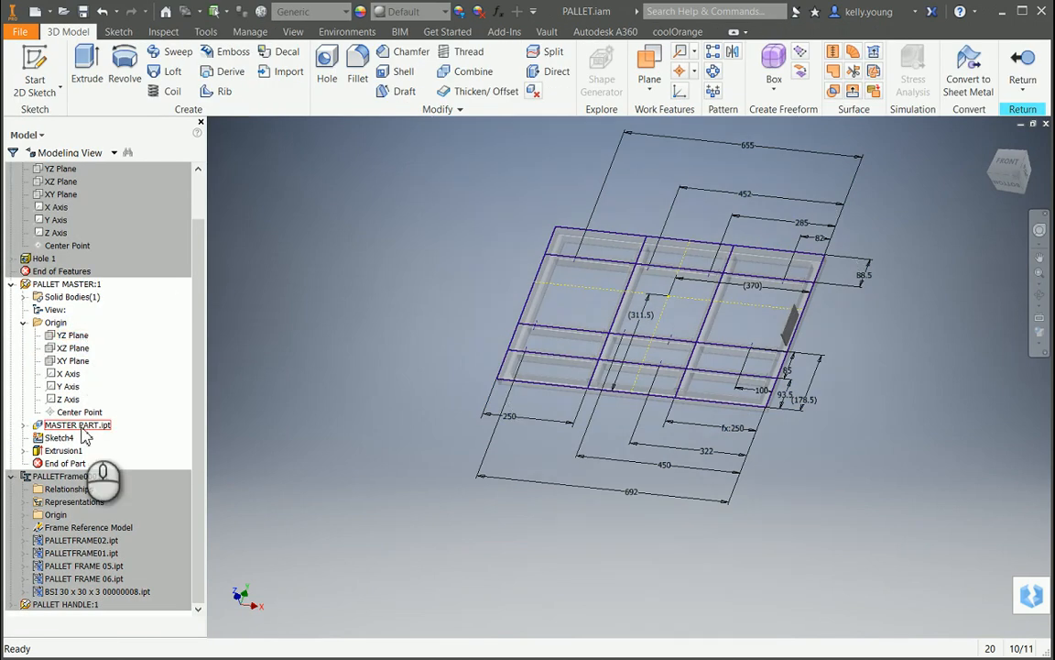
pyautogui.rightClick(73, 430)
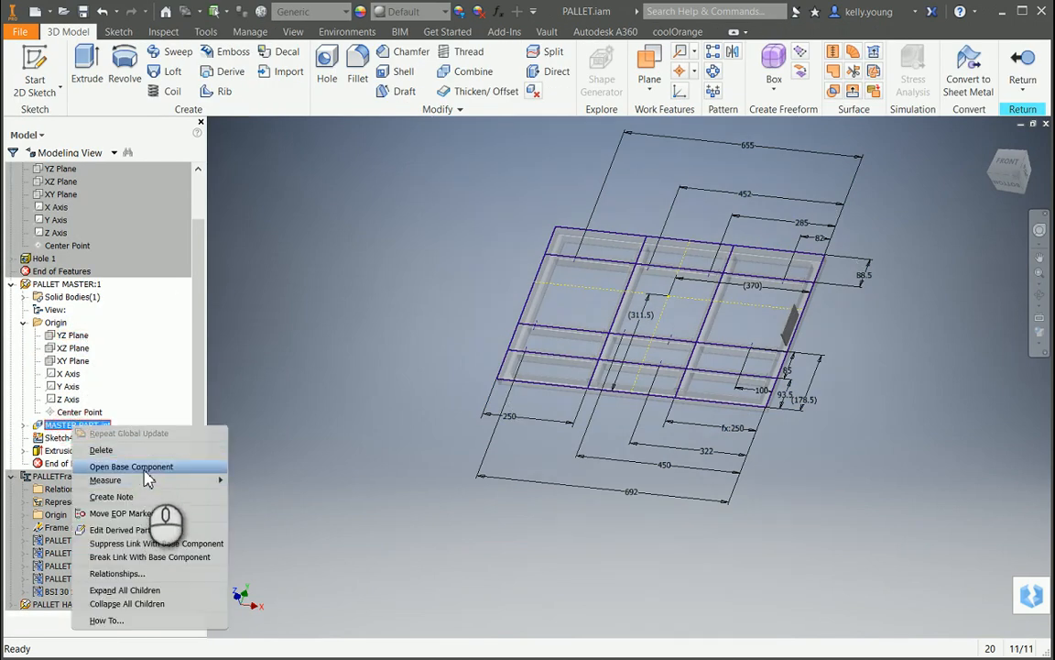
pyautogui.click(137, 465)
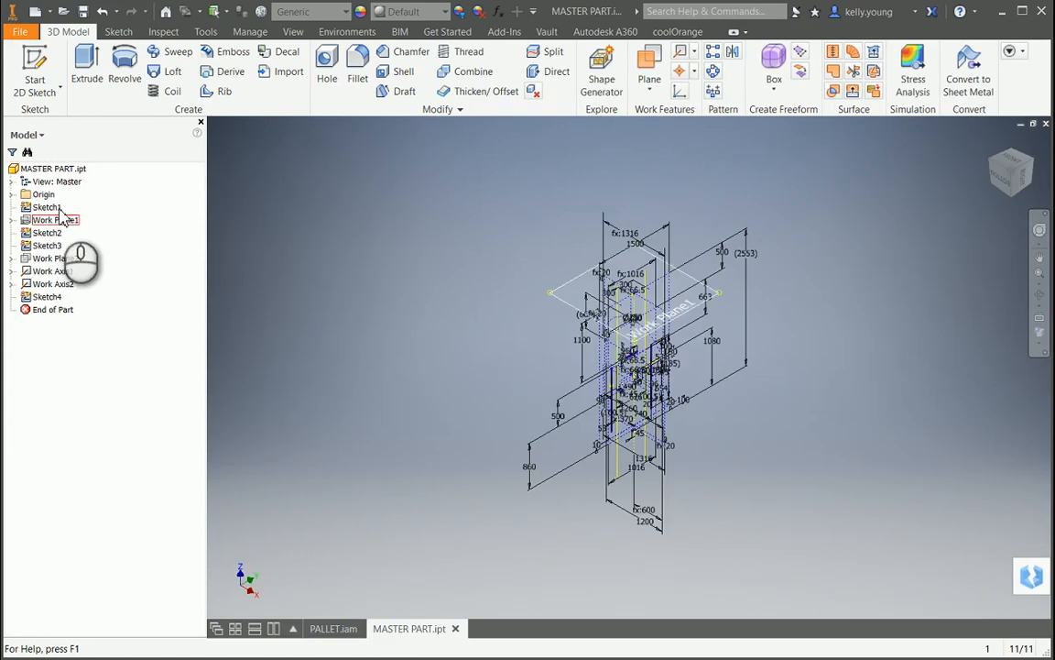
# In Sketch1, set the right vertical bar's extents above and below the horizontal reference line to 450 mm and 600 mm
pyautogui.doubleClick(48, 207)
pyautogui.scroll(-3, 630, 438)
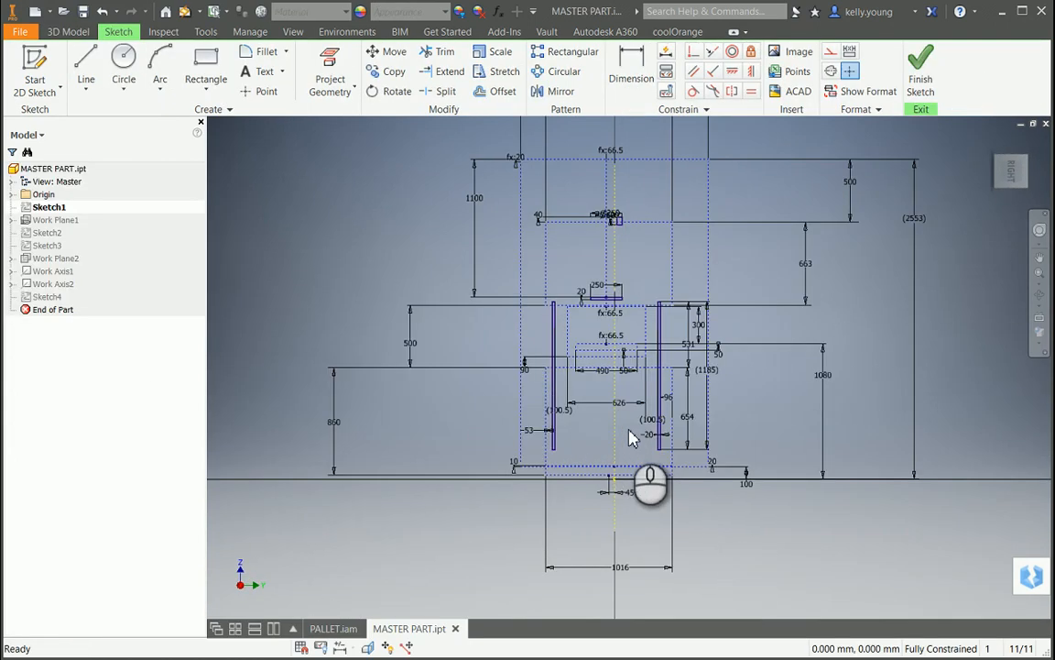
pyautogui.scroll(-4, 614, 456)
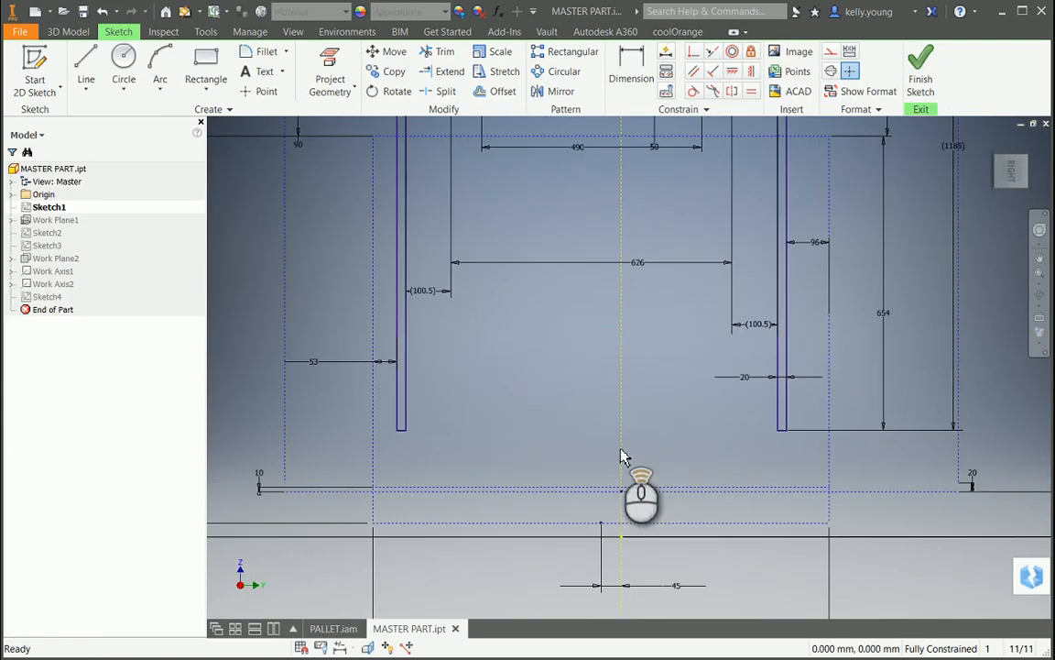
pyautogui.moveTo(666, 427); pyautogui.dragTo(687, 549, button='middle')
pyautogui.scroll(3, 859, 469)
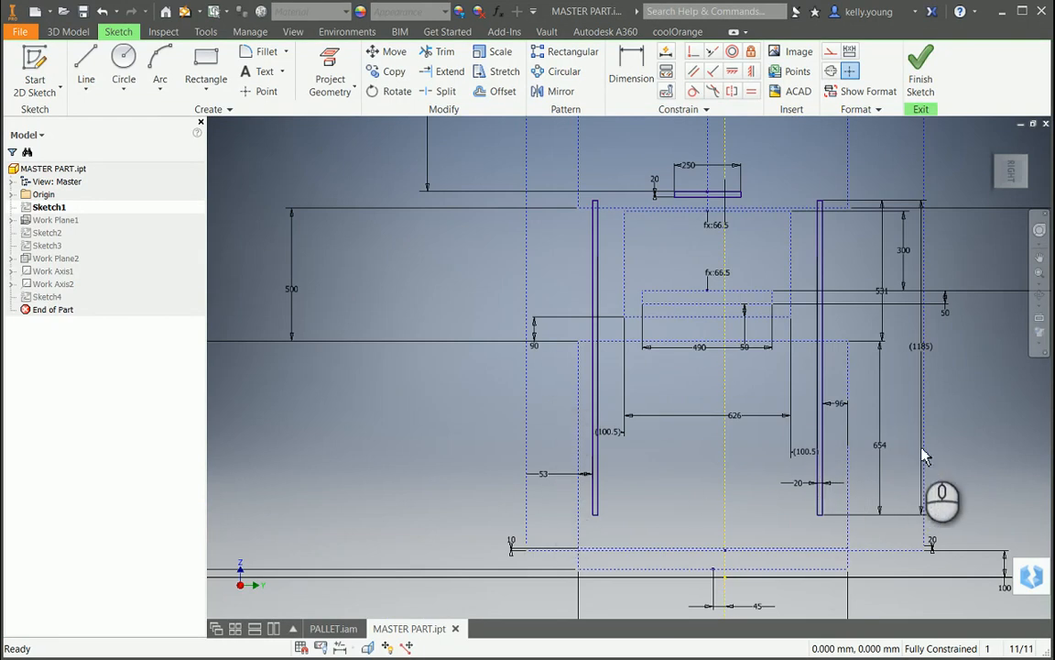
pyautogui.click(921, 346)
pyautogui.click(949, 506)
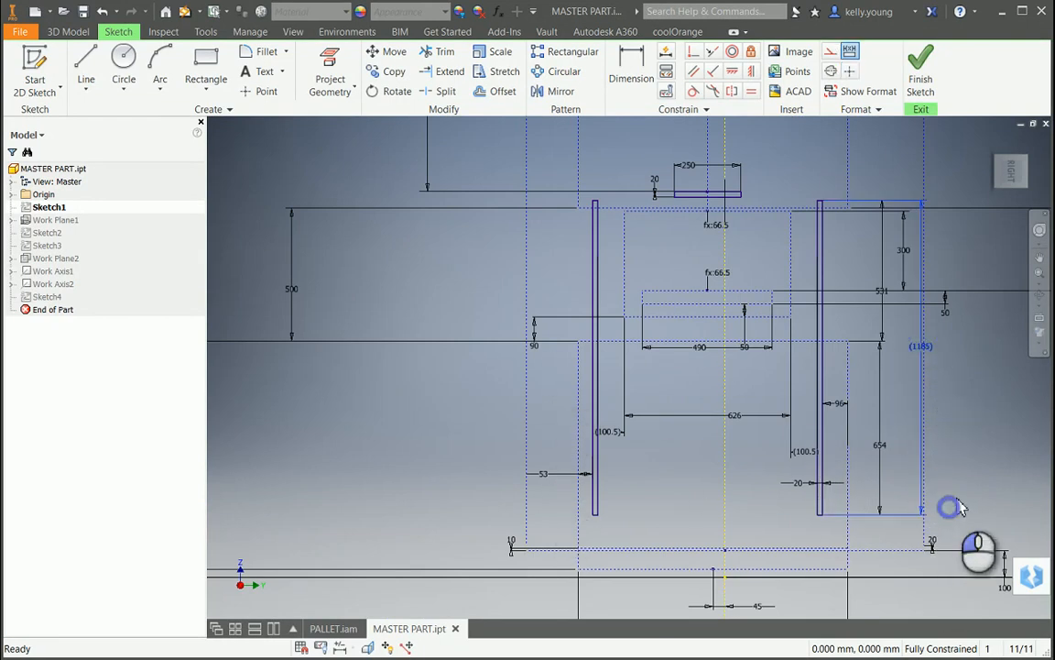
pyautogui.click(935, 550)
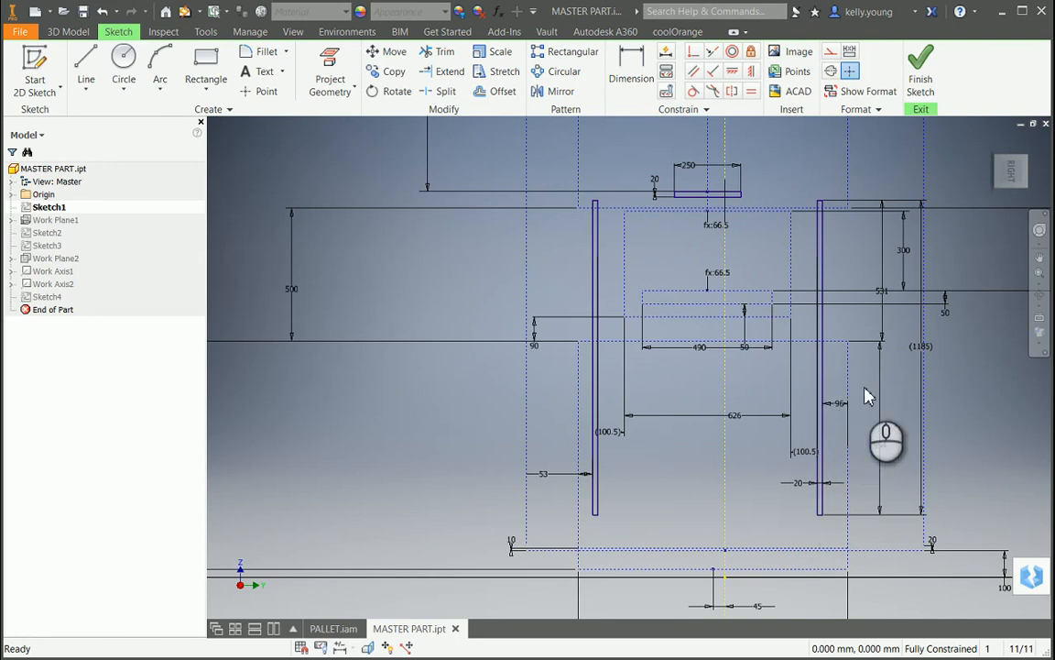
pyautogui.doubleClick(885, 268)
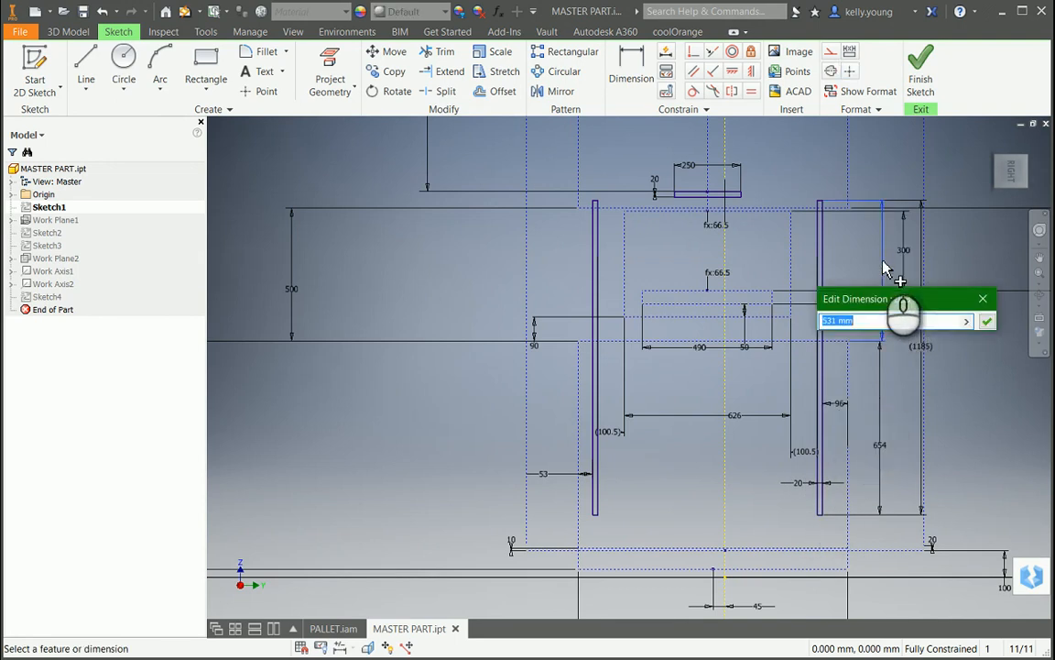
pyautogui.write('450')
pyautogui.press('Return')
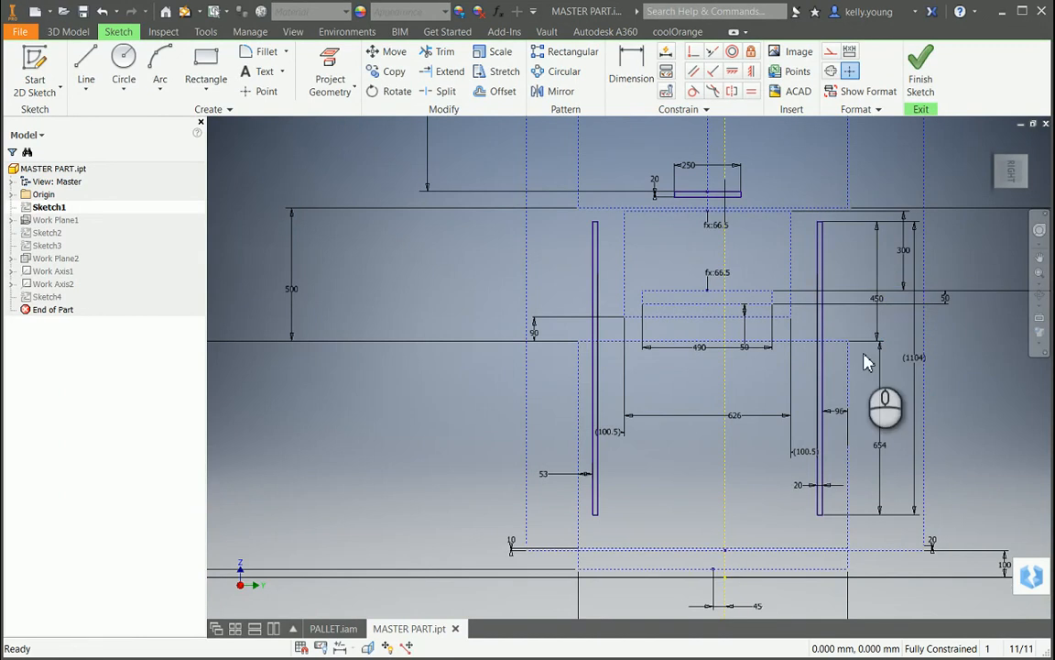
pyautogui.doubleClick(882, 438)
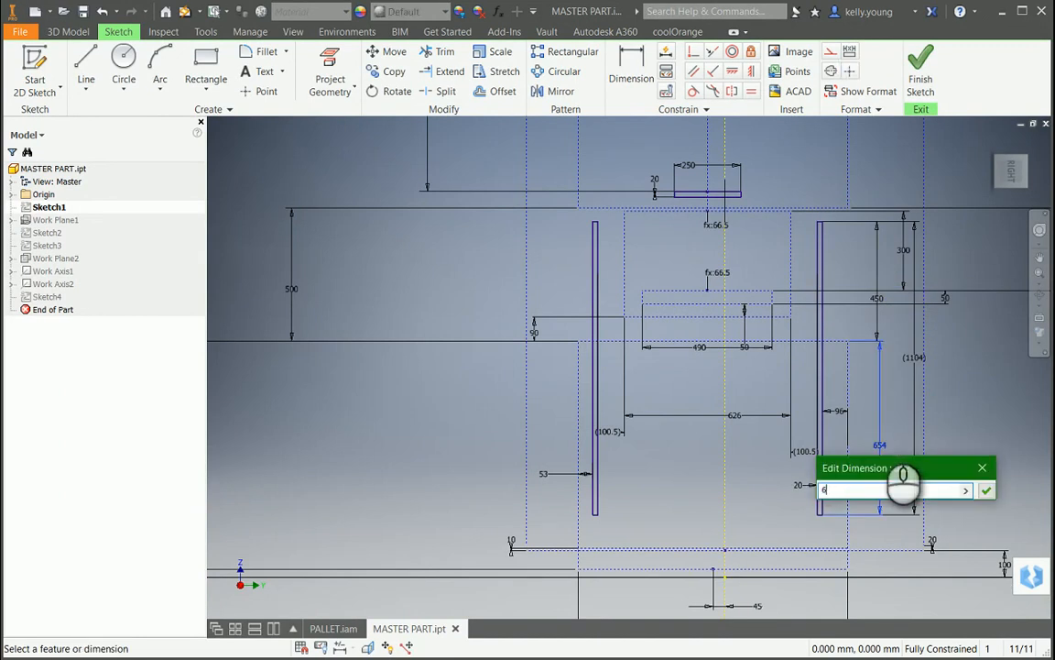
pyautogui.press('Return')
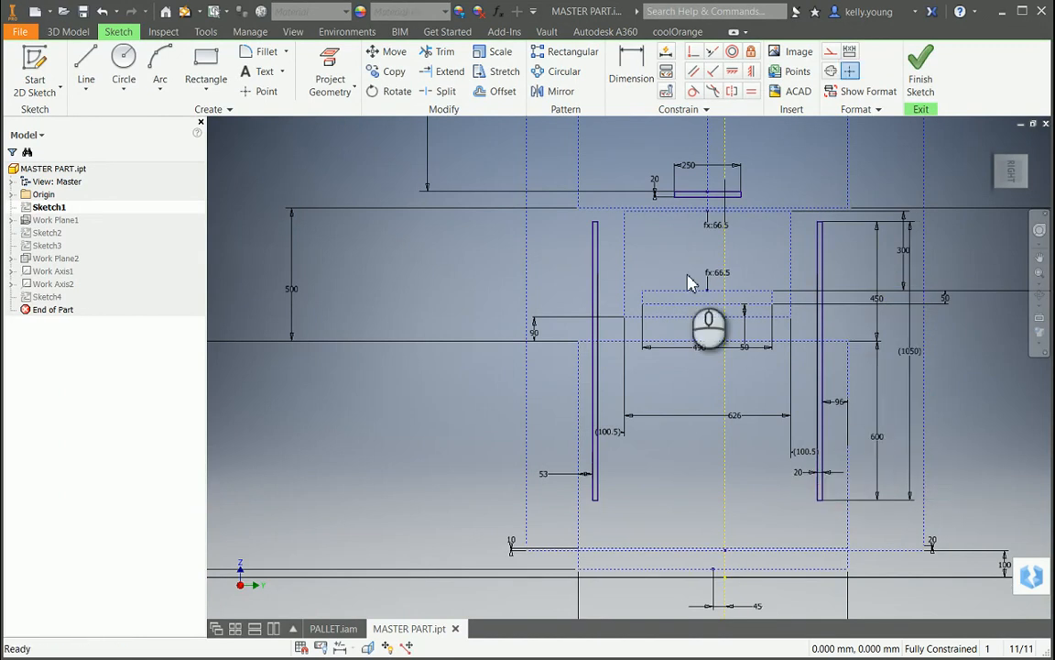
# Set the width of the central dotted rectangle to 550 mm and that of the narrower rectangle inside it to 400 mm
pyautogui.doubleClick(743, 422)
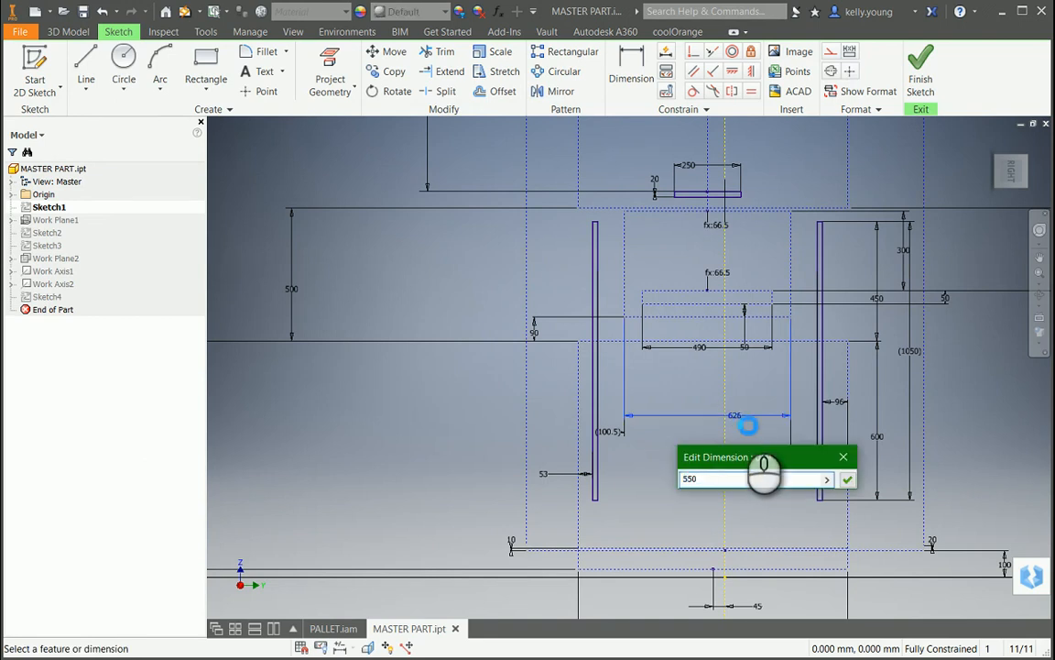
pyautogui.press('Return')
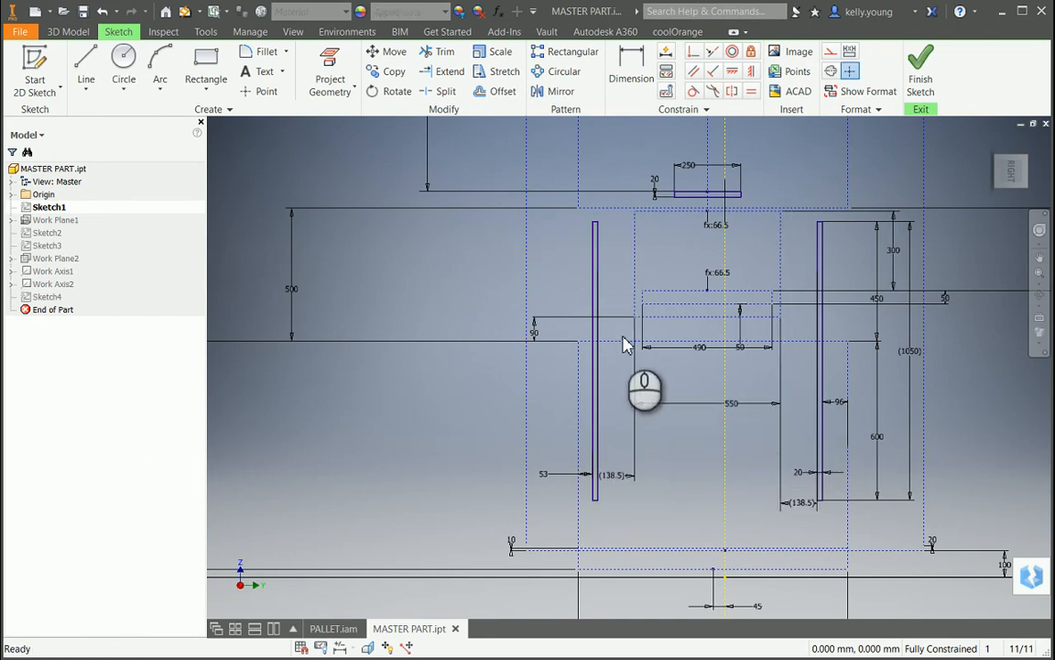
pyautogui.doubleClick(701, 353)
pyautogui.write('40')
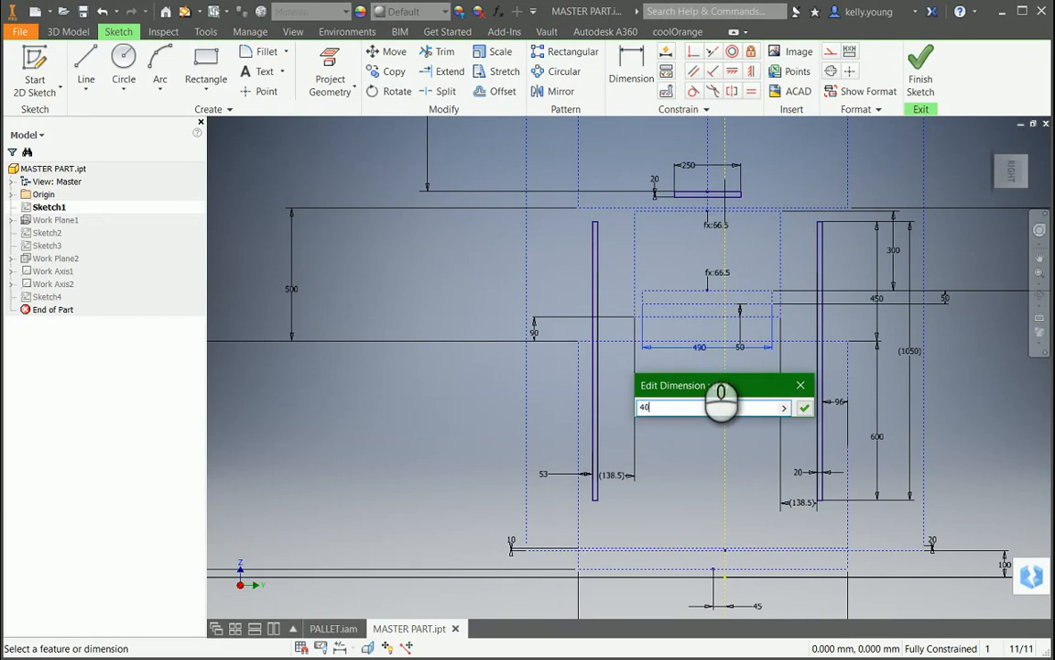
pyautogui.write('0')
pyautogui.press('Return')
# Set the overall width of the outermost rectangle, dimensioned above the layout, to 1200 mm
pyautogui.moveTo(557, 241); pyautogui.dragTo(553, 350, button='middle')
pyautogui.scroll(-1, 554, 350)
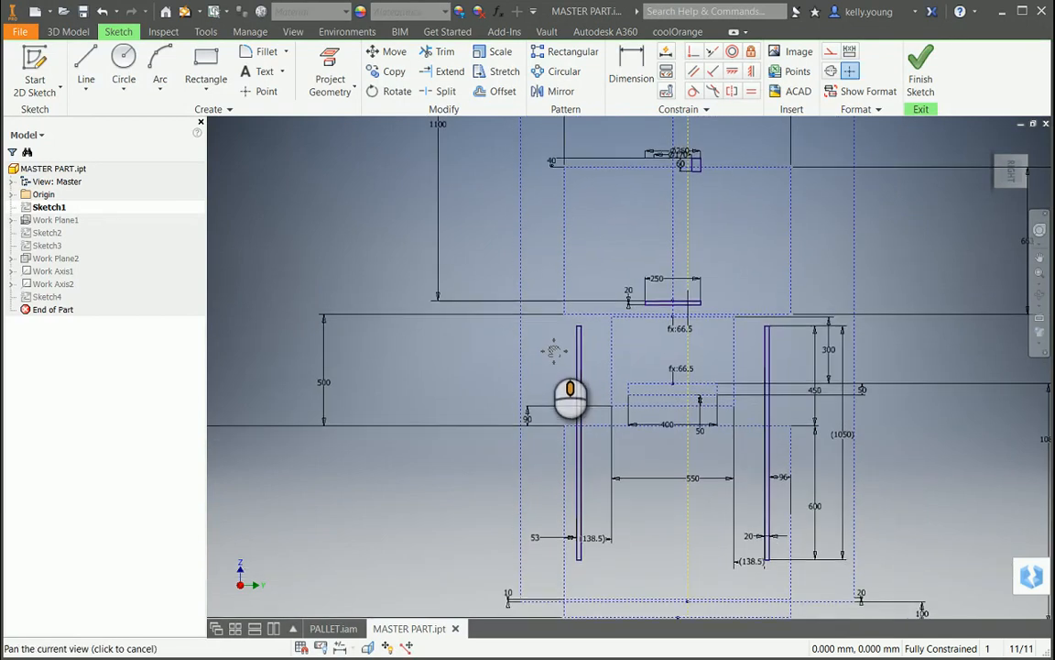
pyautogui.moveTo(765, 546); pyautogui.dragTo(782, 478, button='middle')
pyautogui.scroll(3, 782, 476)
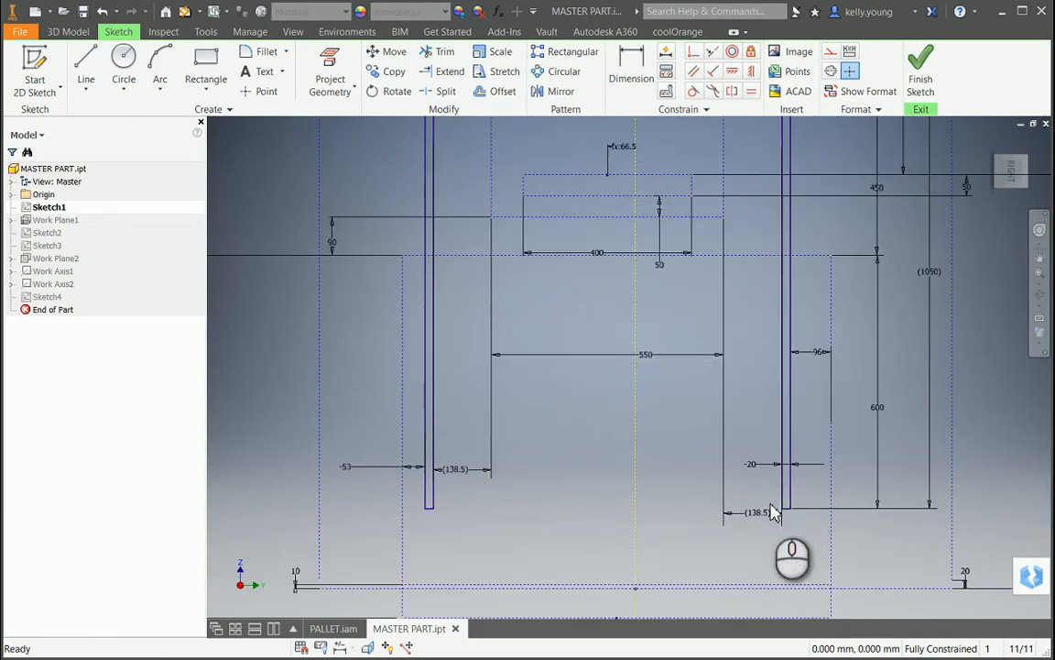
pyautogui.scroll(-4, 783, 504)
pyautogui.scroll(3, 749, 558)
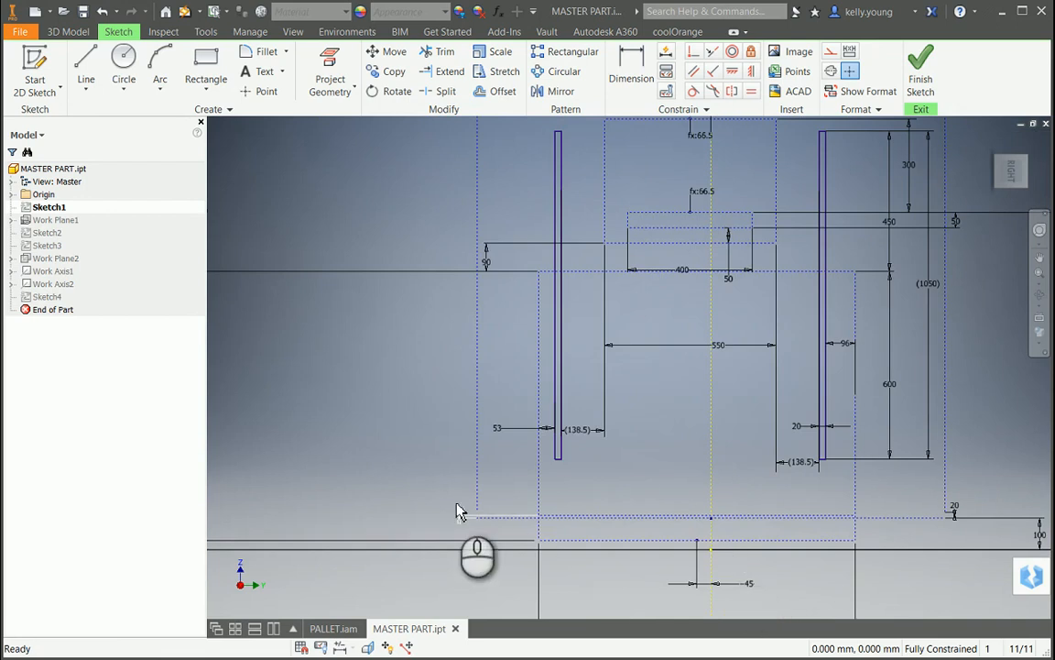
pyautogui.moveTo(504, 327); pyautogui.dragTo(527, 448, button='middle')
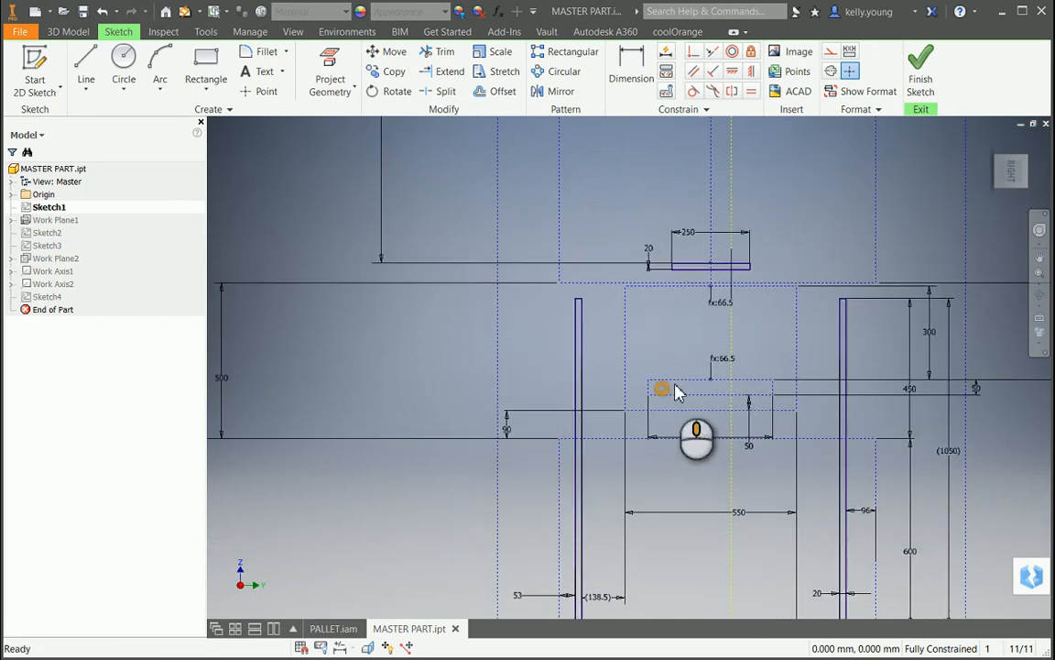
pyautogui.moveTo(662, 383)
pyautogui.mouseDown(button='middle')
pyautogui.moveTo(636, 438)
pyautogui.moveTo(632, 518)
pyautogui.mouseUp(button='middle')
pyautogui.moveTo(610, 461); pyautogui.dragTo(614, 607, button='middle')
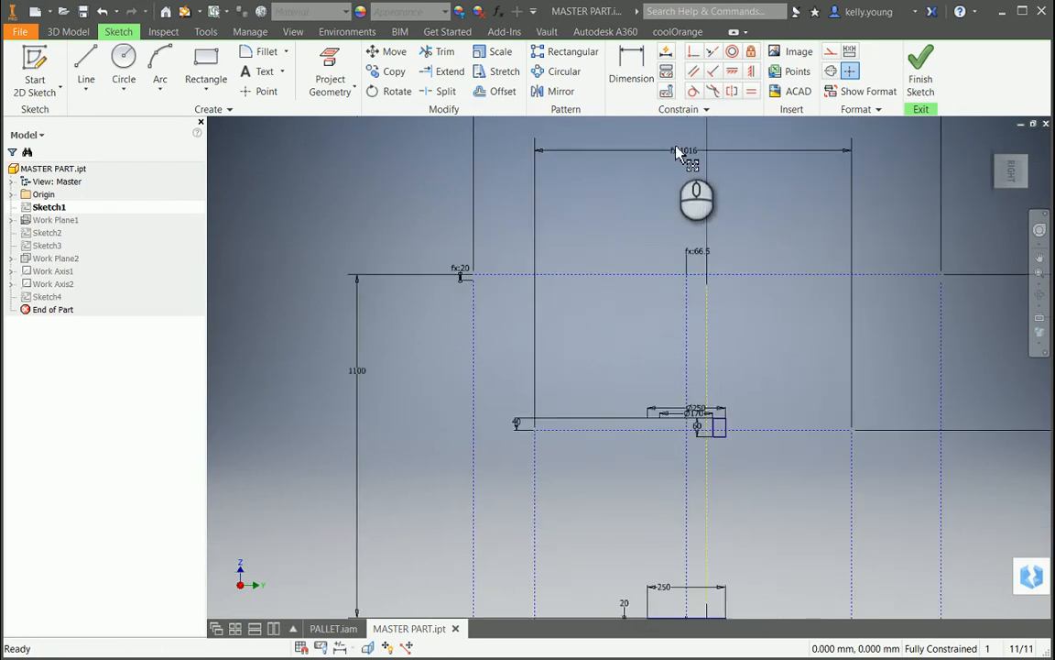
pyautogui.scroll(-5, 667, 257)
pyautogui.scroll(4, 673, 238)
pyautogui.click(657, 243)
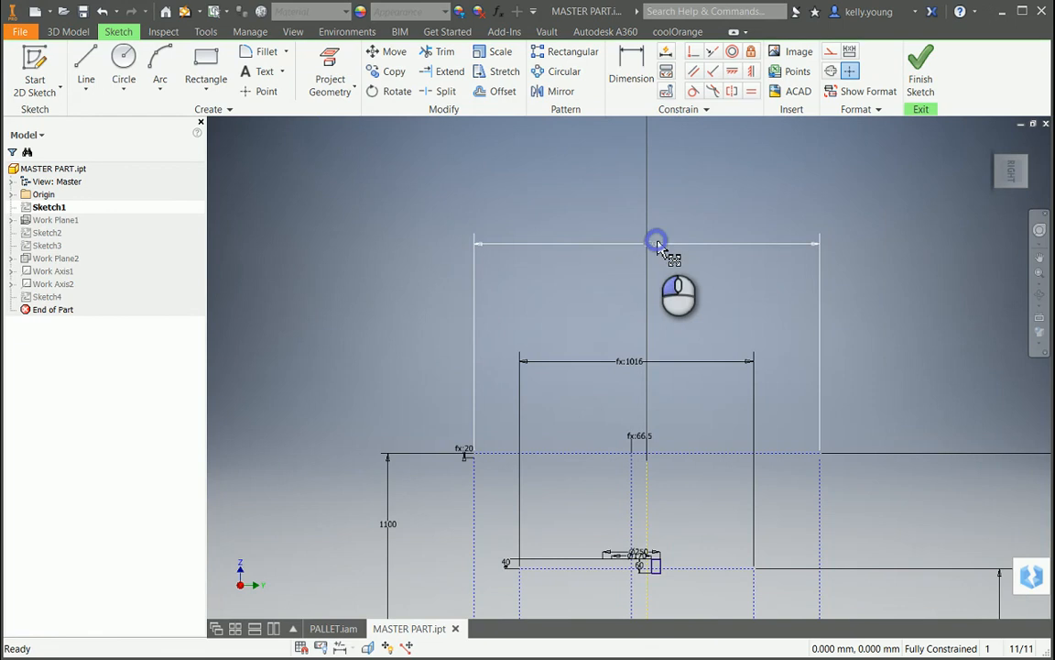
pyautogui.doubleClick(658, 244)
pyautogui.write('120')
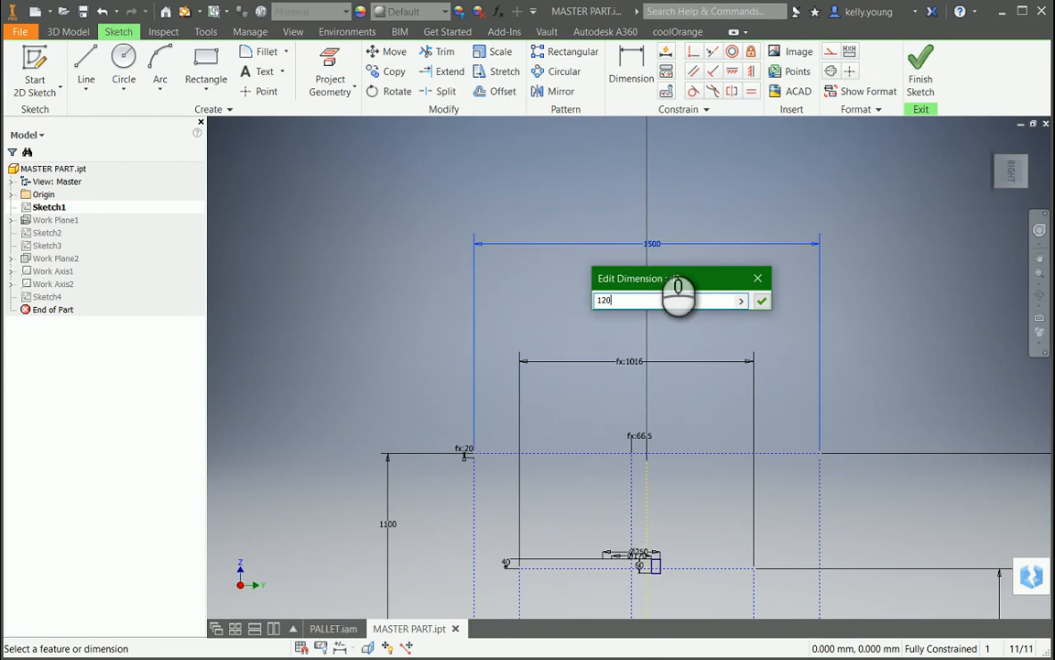
pyautogui.write('0')
pyautogui.press('Return')
# Finish editing Sketch1 of the master part
pyautogui.scroll(-2, 706, 553)
pyautogui.scroll(6, 696, 513)
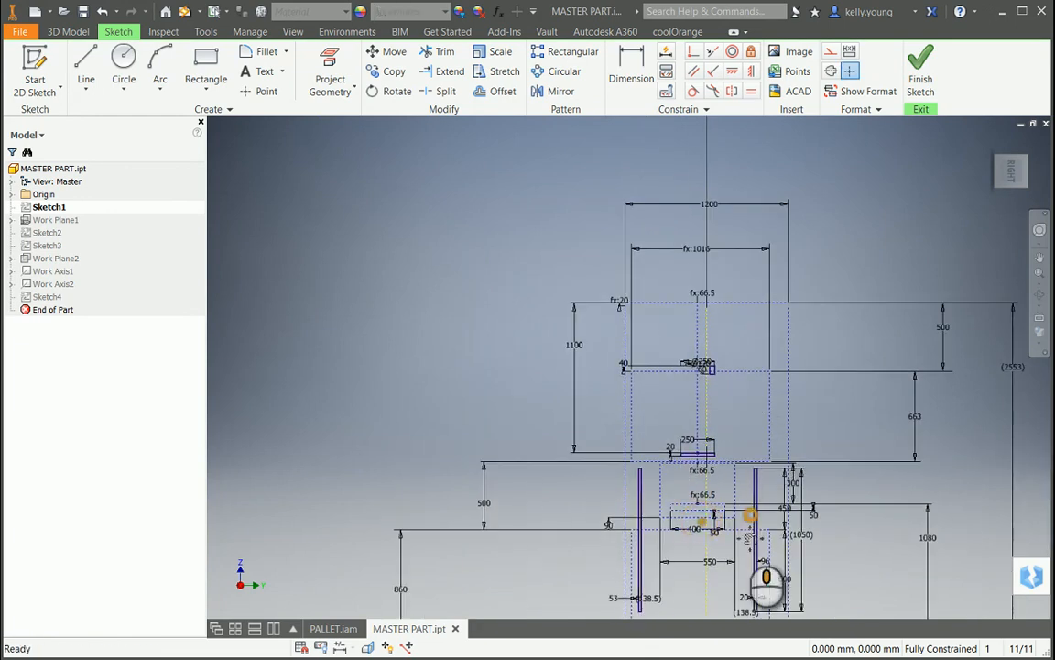
pyautogui.click(698, 484)
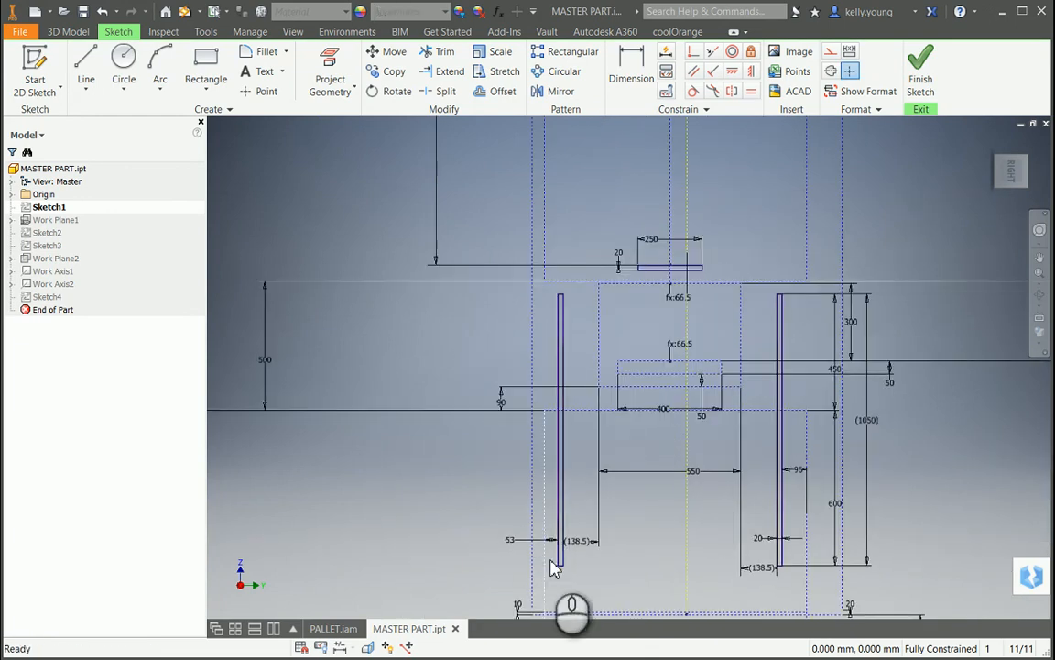
pyautogui.click(921, 73)
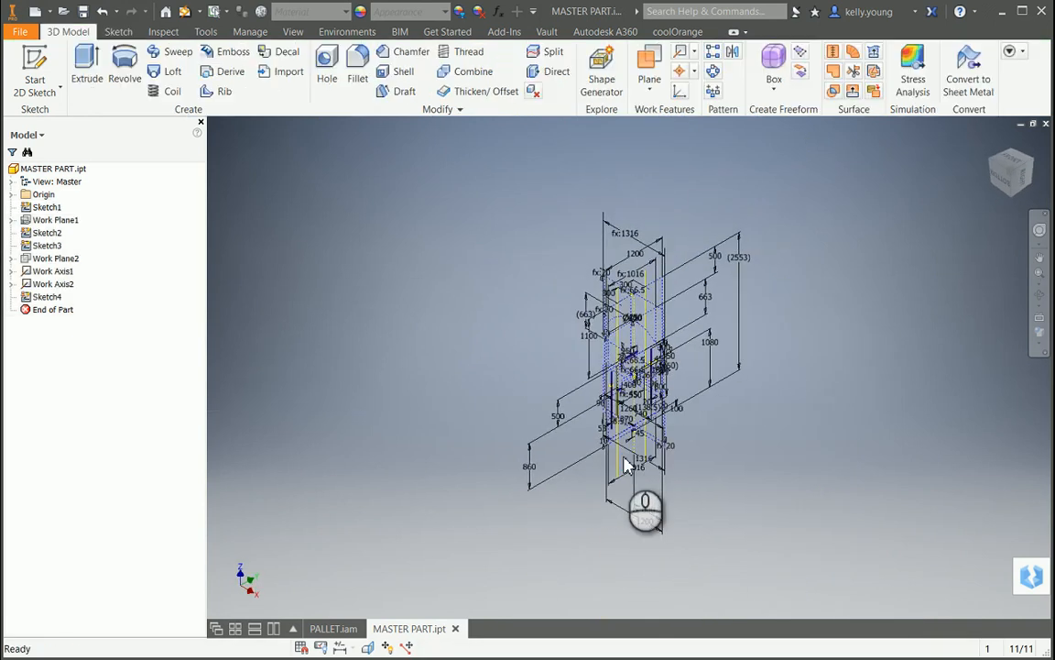
# Switch to PALLET.iam, return to the top-level assembly and update it with the changed master part dimensions
pyautogui.click(330, 628)
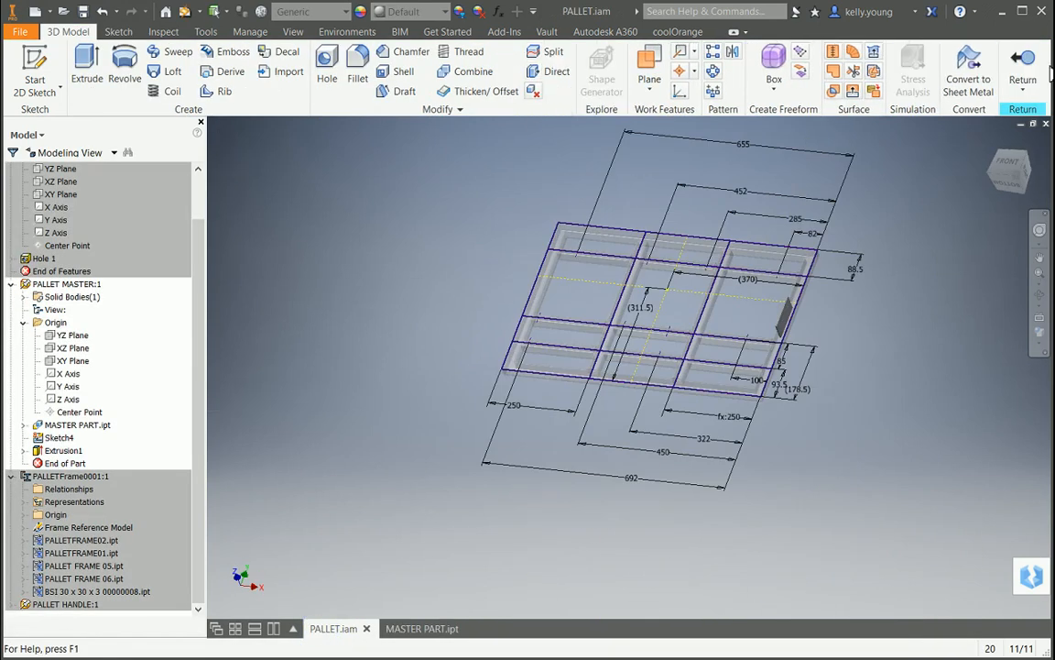
pyautogui.click(1035, 73)
pyautogui.scroll(-5, 742, 375)
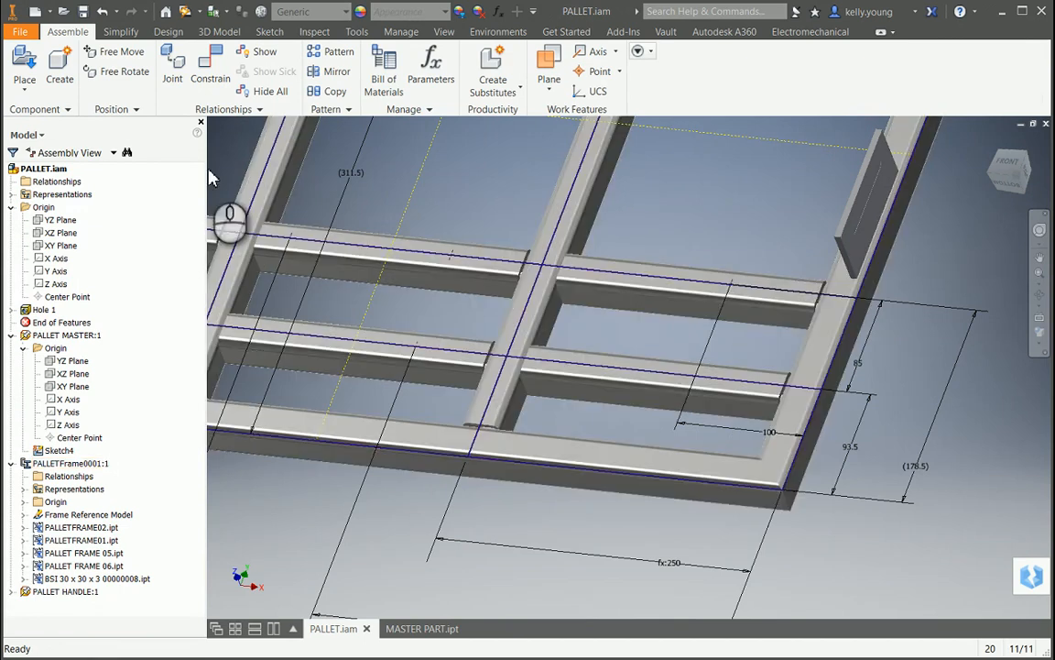
pyautogui.click(184, 11)
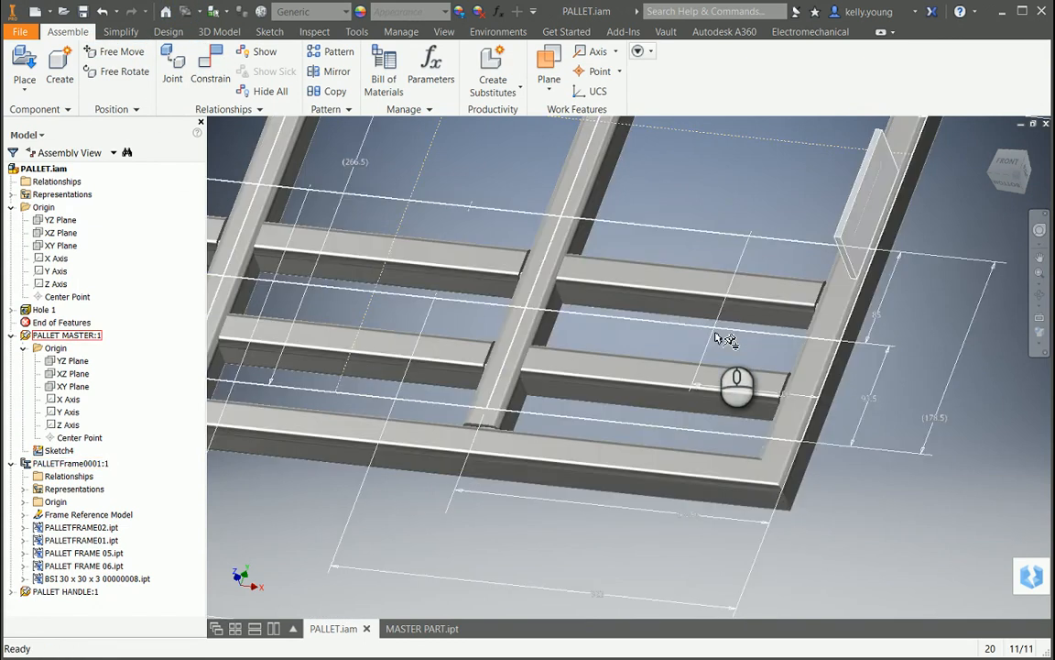
# Inspect the definition of Hole 1 and the location of its centre point, then close it without changes
pyautogui.keyDown('shift'); pyautogui.moveTo(718, 337); pyautogui.dragTo(897, 320, button='middle'); pyautogui.keyUp('shift')
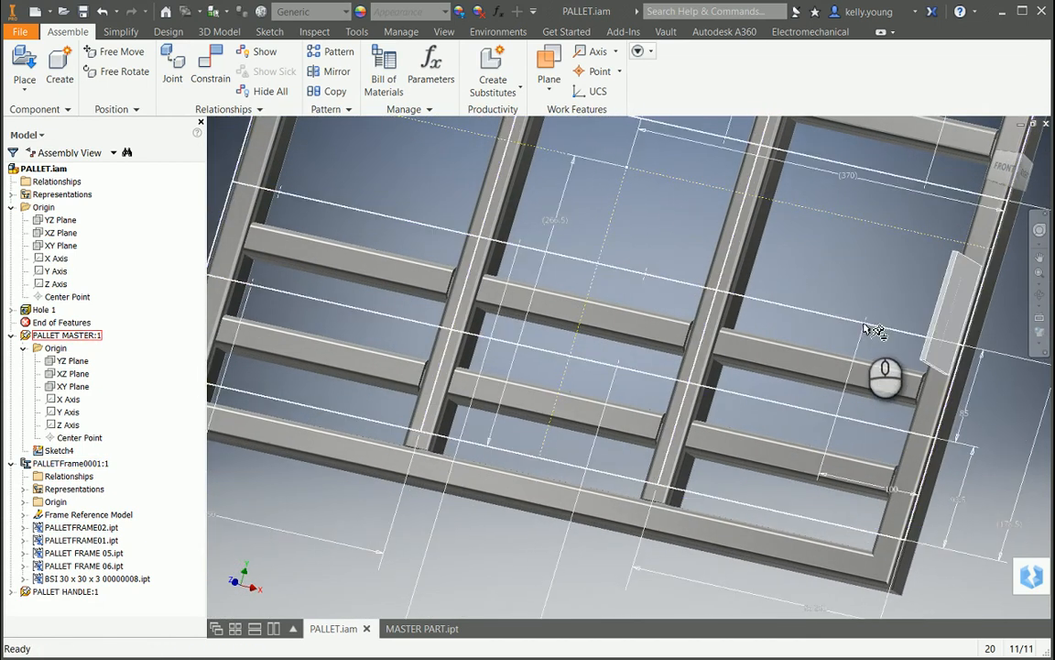
pyautogui.doubleClick(46, 310)
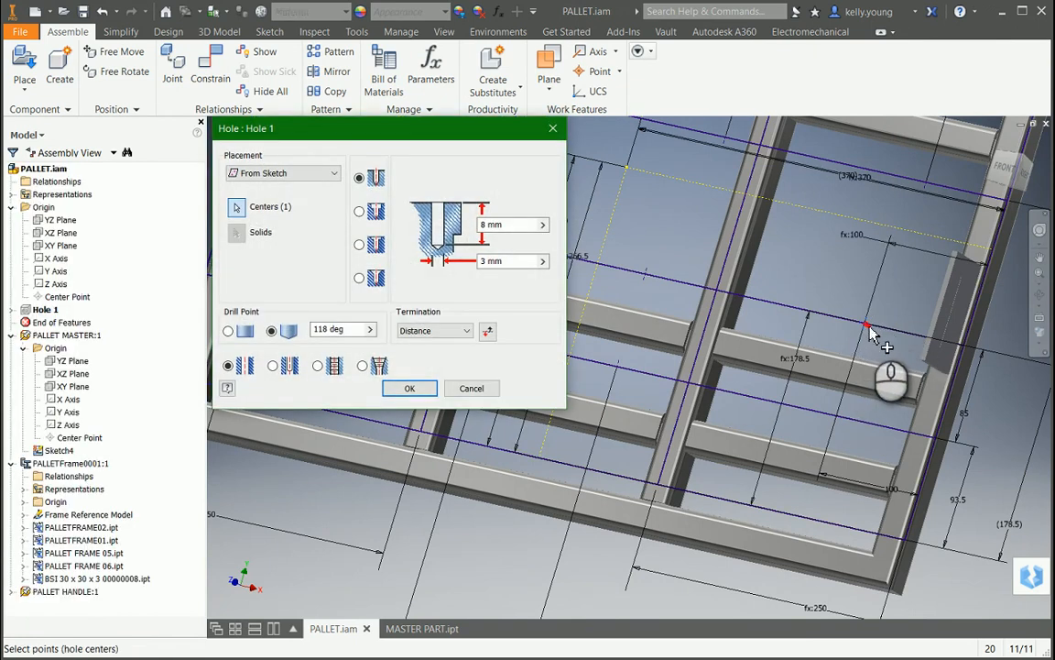
pyautogui.press('Escape')
# Examine how the pallet frame members line up with the updated master sketch, near the handle and across the whole frame
pyautogui.moveTo(965, 431); pyautogui.dragTo(829, 338, button='middle')
pyautogui.moveTo(819, 446); pyautogui.dragTo(875, 451, button='middle')
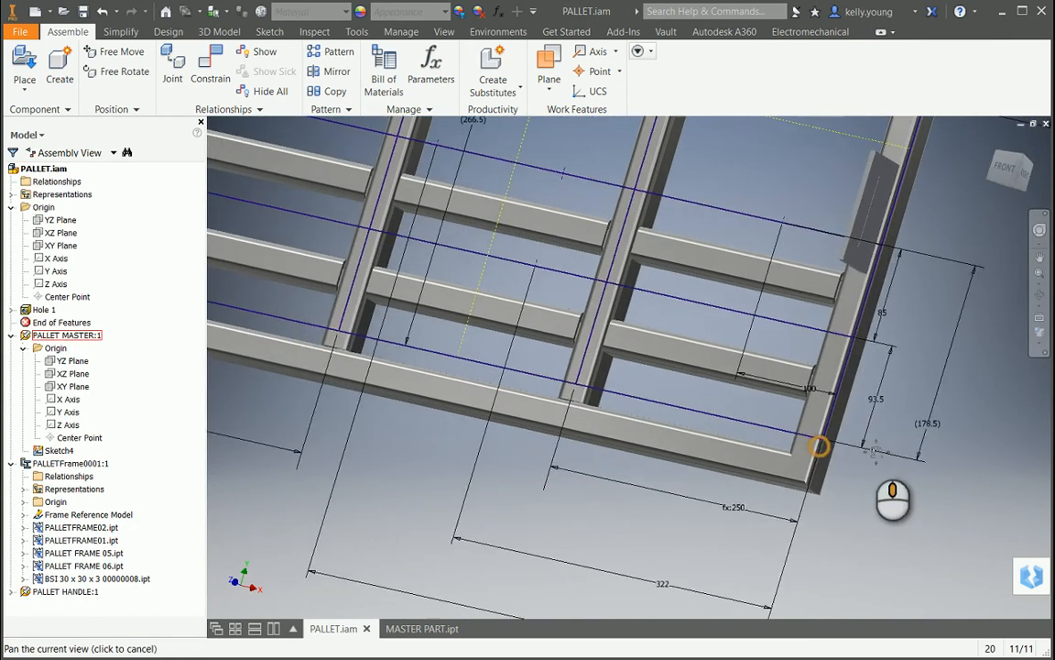
pyautogui.scroll(3, 829, 451)
pyautogui.moveTo(728, 400); pyautogui.dragTo(698, 465, button='middle')
pyautogui.scroll(-3, 718, 471)
pyautogui.scroll(3, 691, 486)
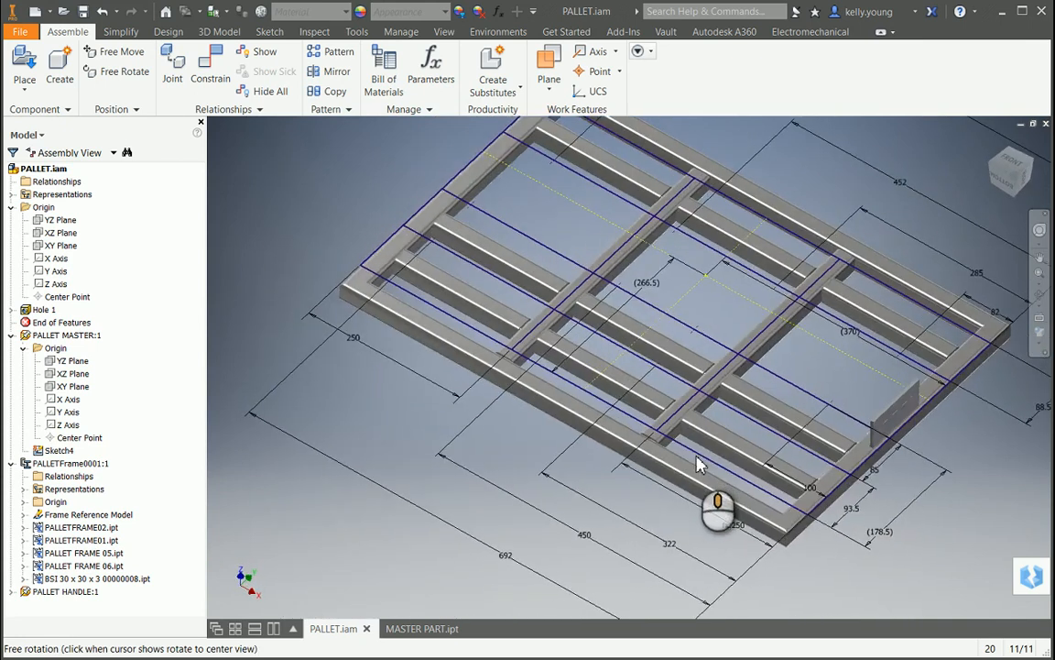
pyautogui.scroll(-3, 794, 462)
pyautogui.moveTo(794, 463); pyautogui.dragTo(728, 423, button='middle')
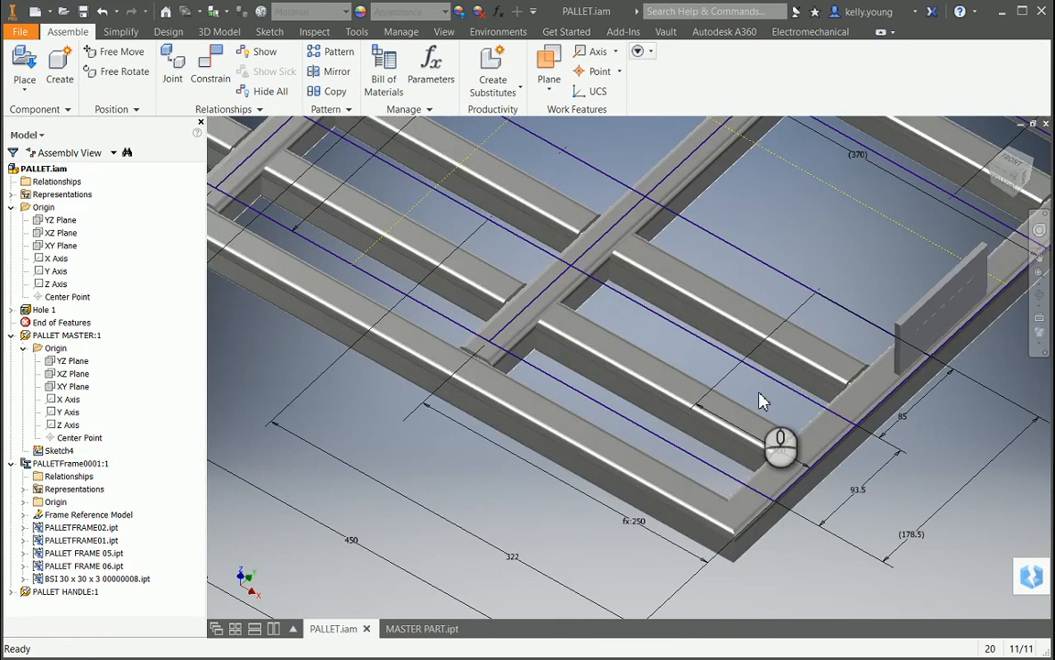
pyautogui.scroll(3, 760, 401)
pyautogui.scroll(1, 494, 374)
pyautogui.moveTo(487, 375); pyautogui.dragTo(494, 517, button='middle')
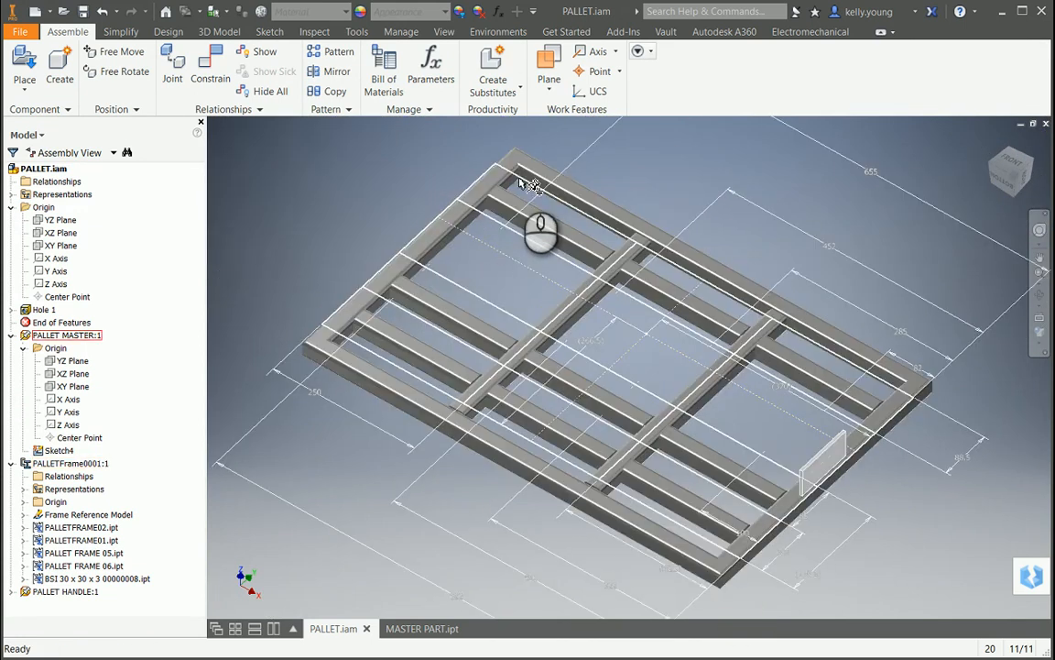
# Edit the pallet master's Sketch4, move the fx:250 dimension closer to the outline and finish the sketch
pyautogui.doubleClick(61, 450)
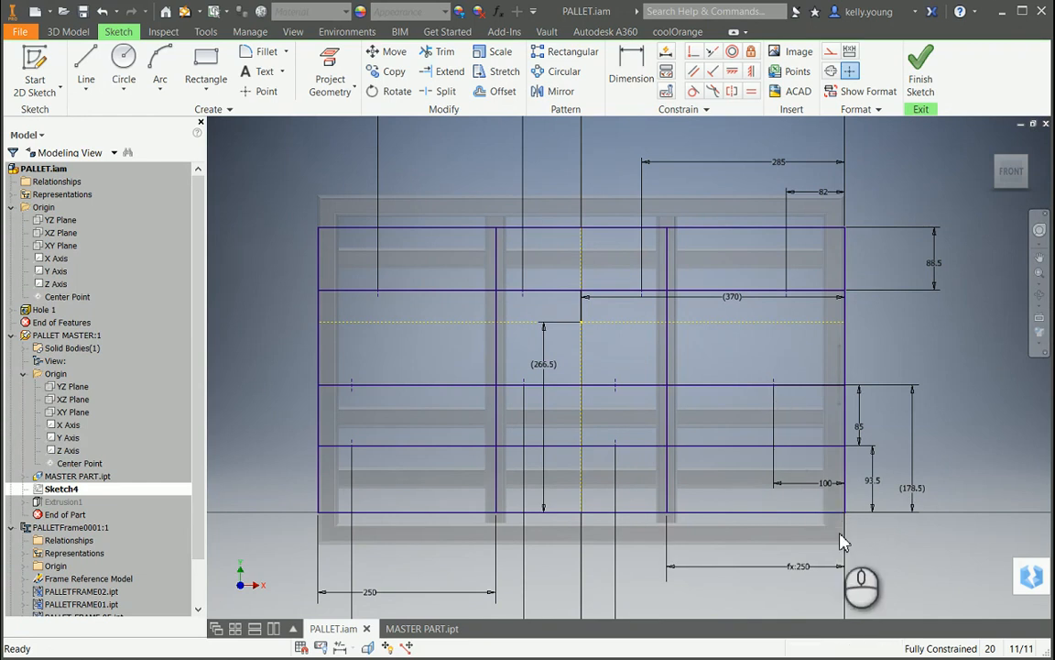
pyautogui.moveTo(805, 579)
pyautogui.mouseDown()
pyautogui.moveTo(774, 565)
pyautogui.moveTo(824, 568)
pyautogui.mouseUp()
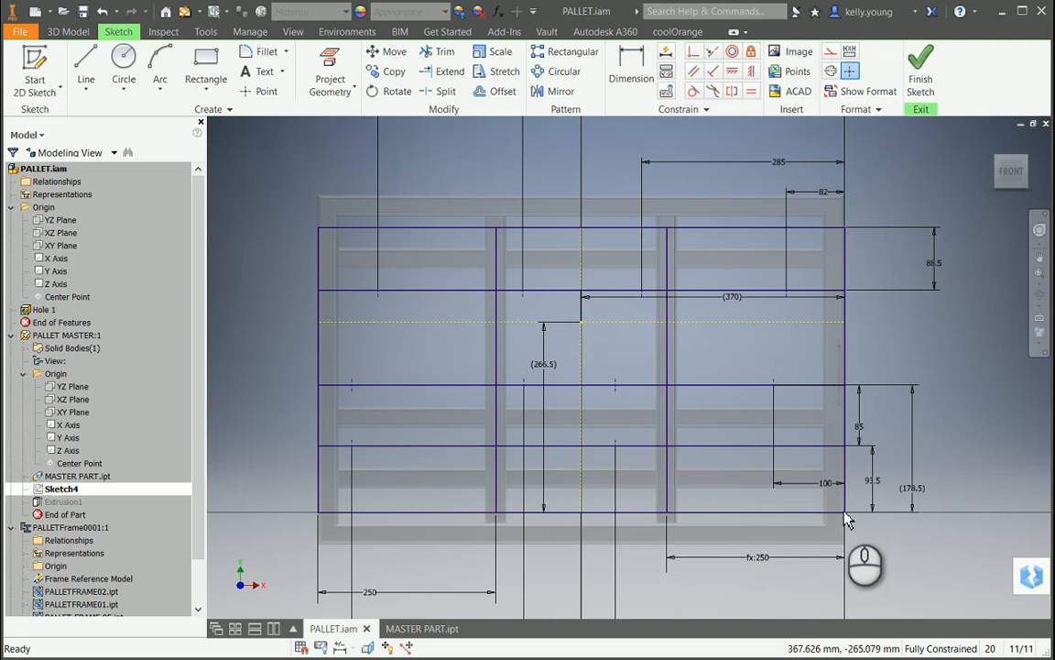
pyautogui.click(185, 13)
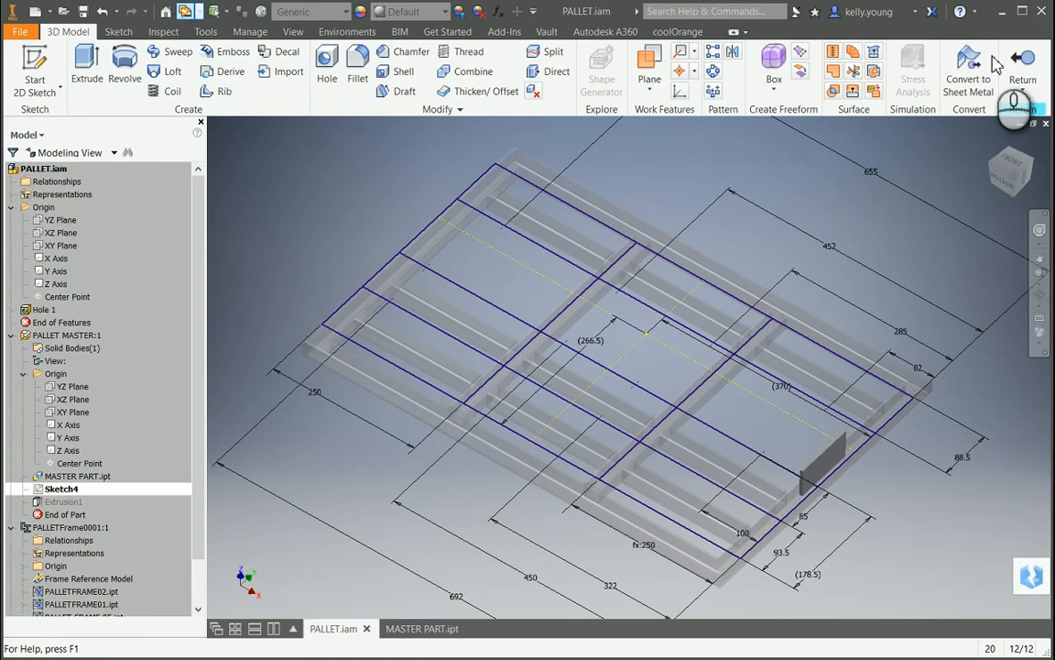
# Update the pallet frame to match the master sketch and return to the top-level assembly
pyautogui.click(187, 13)
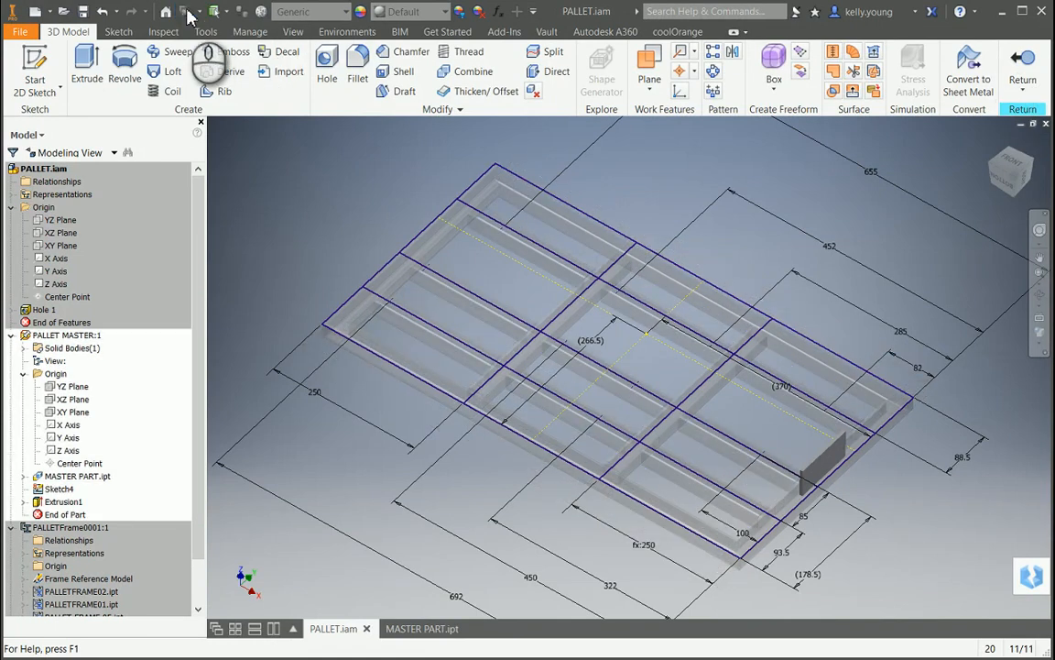
pyautogui.scroll(-3, 760, 549)
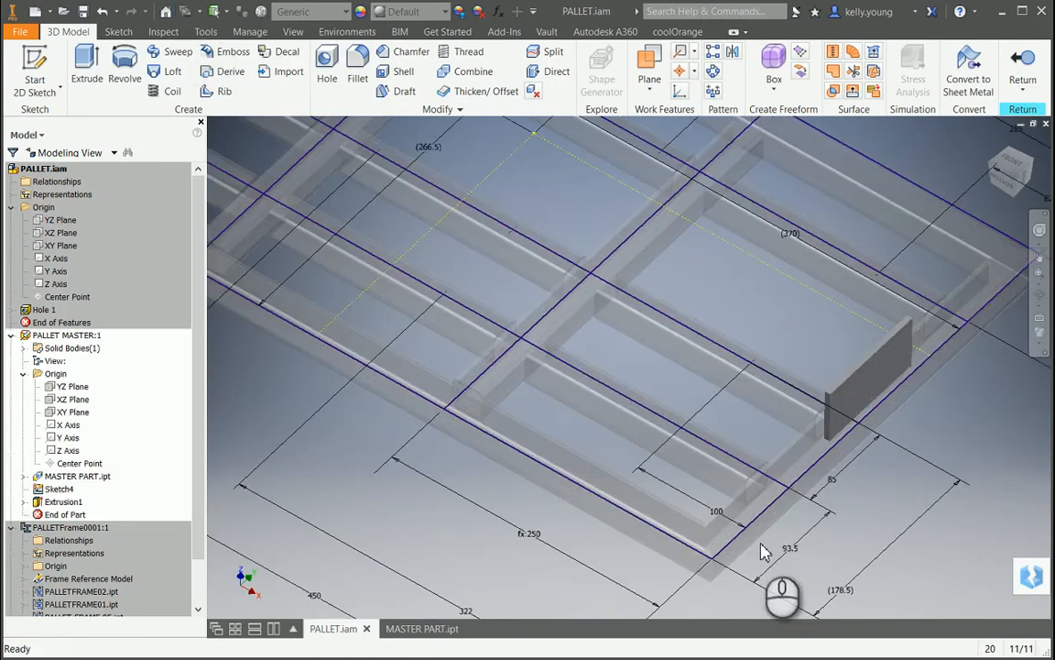
pyautogui.click(1023, 83)
# Examine the hole position on the cross member beside the handle, then the whole updated pallet frame
pyautogui.scroll(-5, 707, 357)
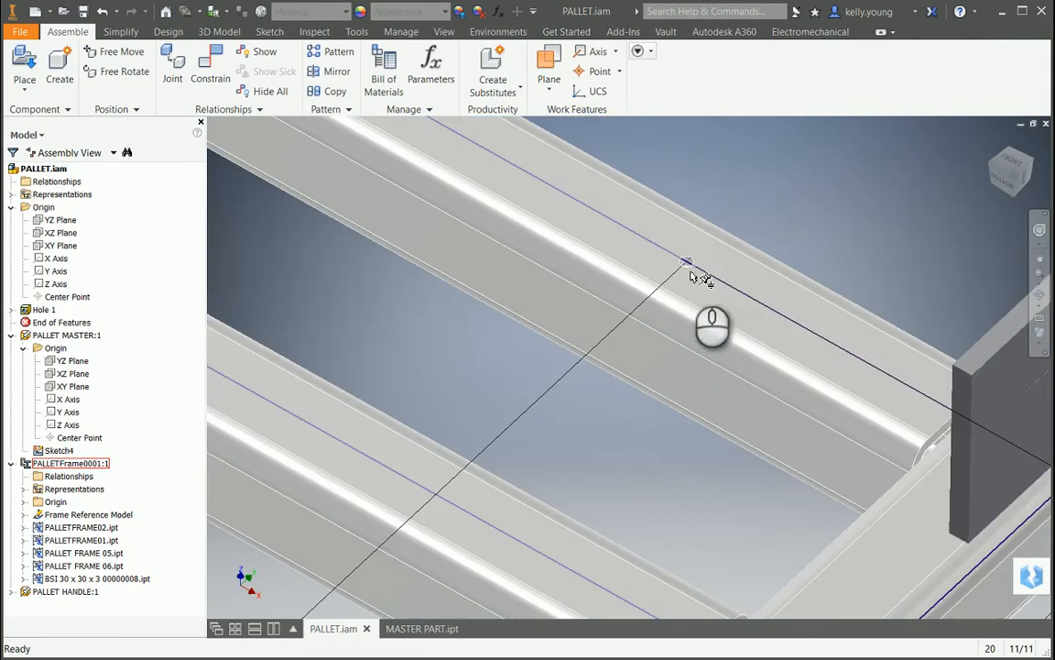
pyautogui.scroll(5, 673, 279)
pyautogui.moveTo(589, 304); pyautogui.dragTo(594, 431, button='middle')
pyautogui.keyDown('shift'); pyautogui.moveTo(549, 391); pyautogui.dragTo(595, 389, button='middle'); pyautogui.keyUp('shift')
pyautogui.scroll(-3, 698, 321)
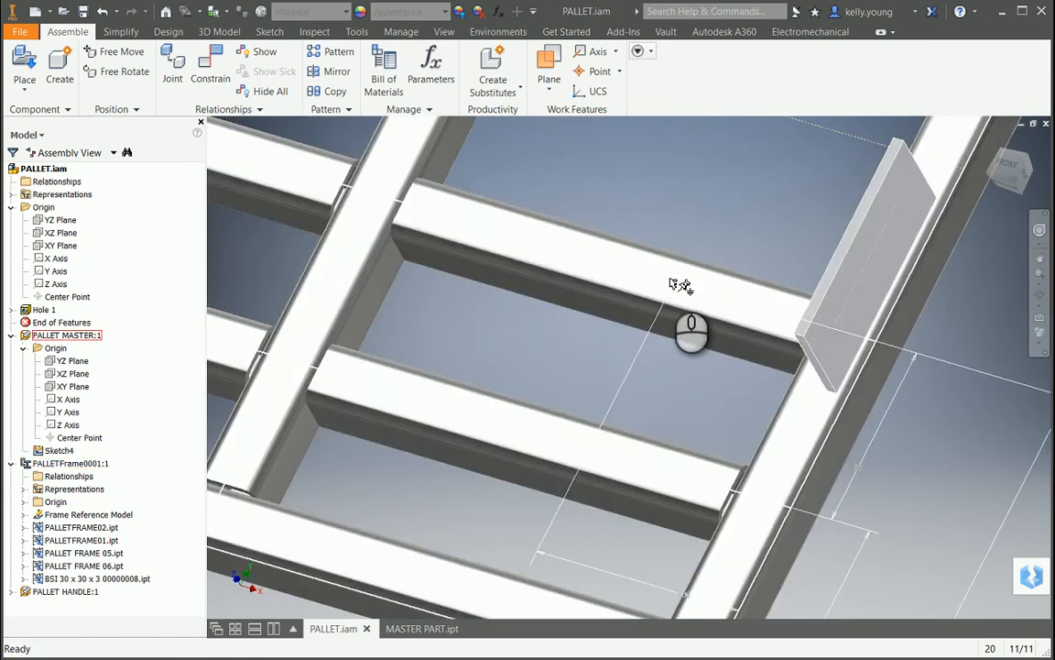
pyautogui.scroll(-3, 678, 286)
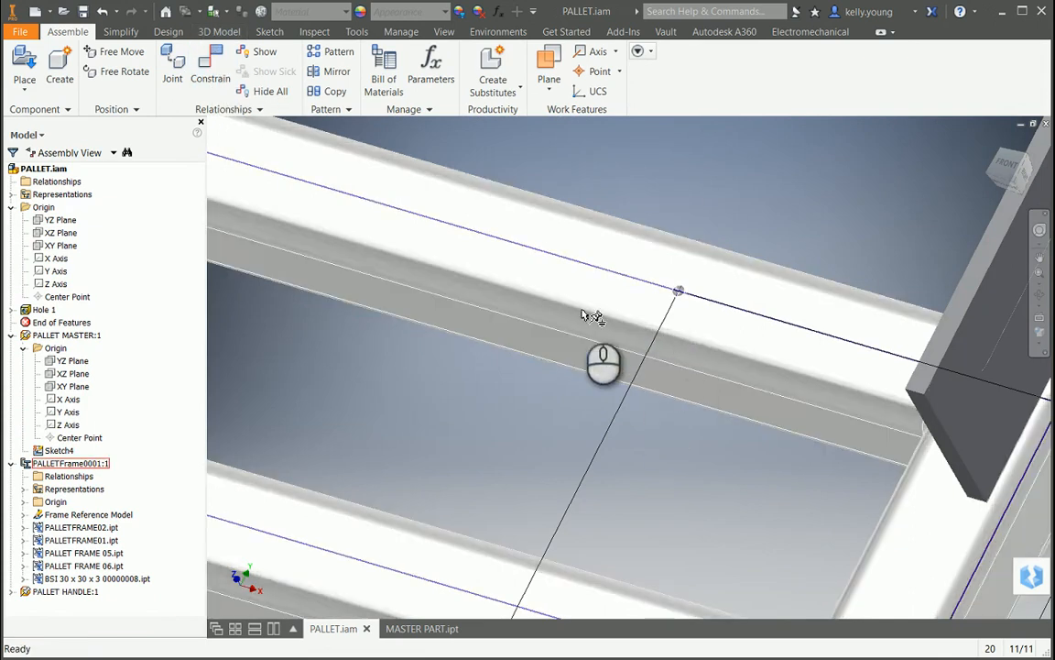
pyautogui.scroll(5, 688, 299)
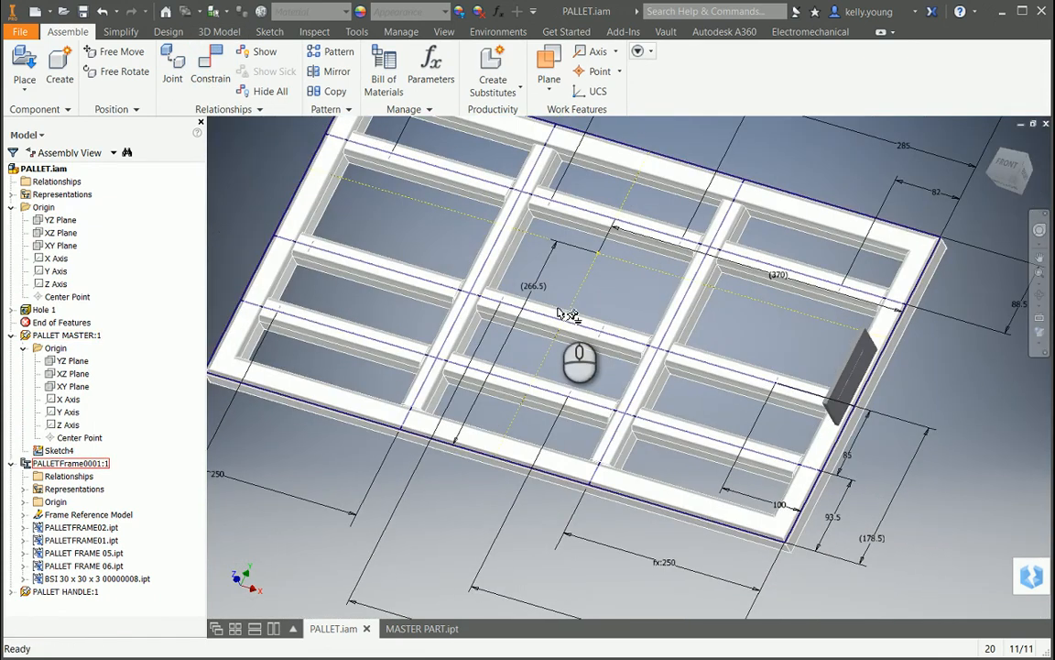
pyautogui.scroll(1, 544, 335)
pyautogui.moveTo(544, 334); pyautogui.dragTo(559, 372, button='middle')
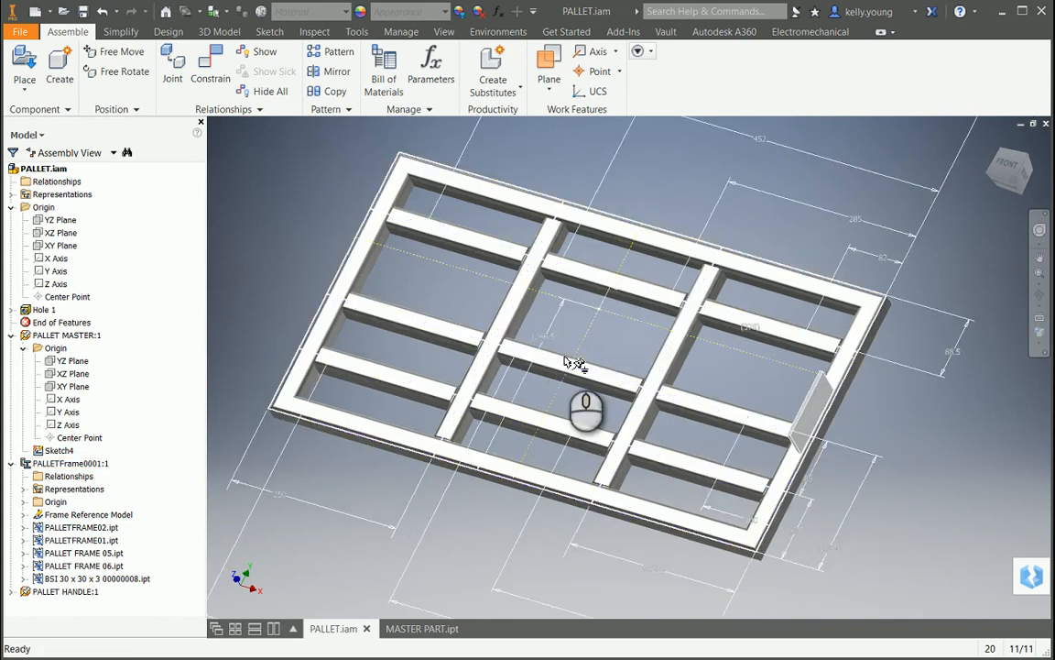